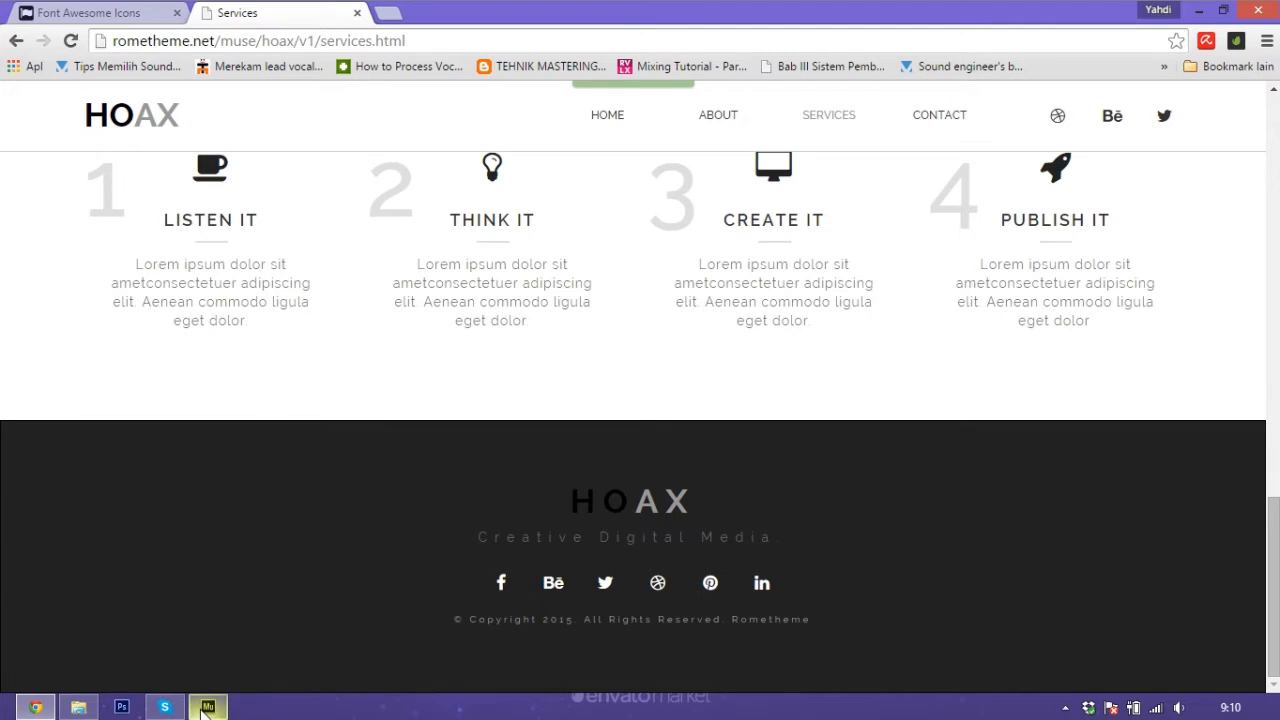
# - Switch to Muse, open the A-Master page's properties, and select the stylesheet link in the metadata's HTML for <head>
pyautogui.click(208, 707)
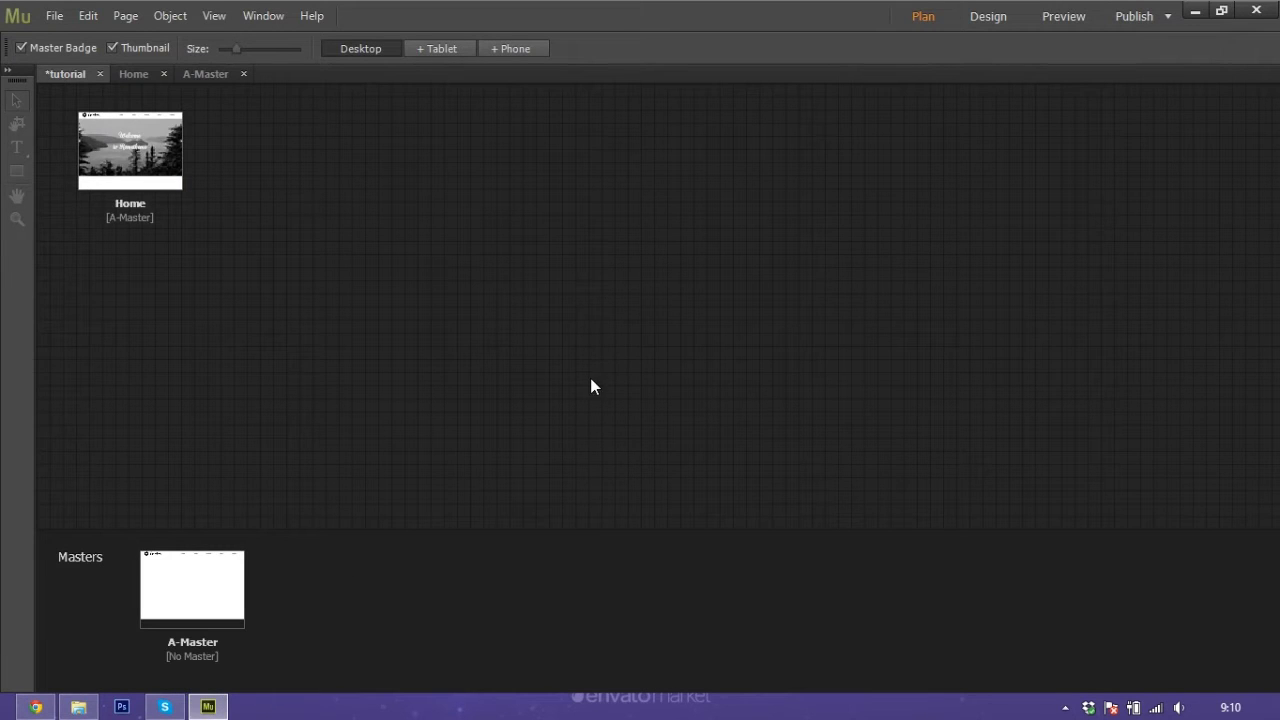
pyautogui.moveTo(223, 556)
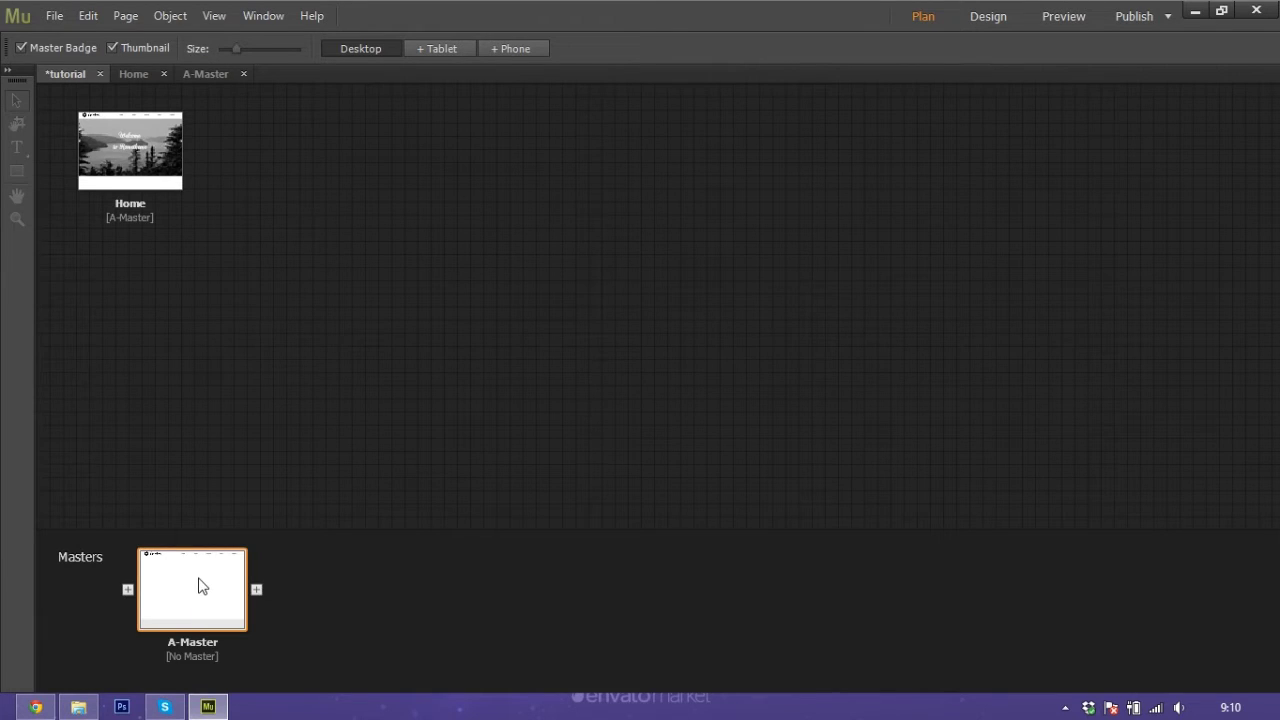
pyautogui.doubleClick(201, 586)
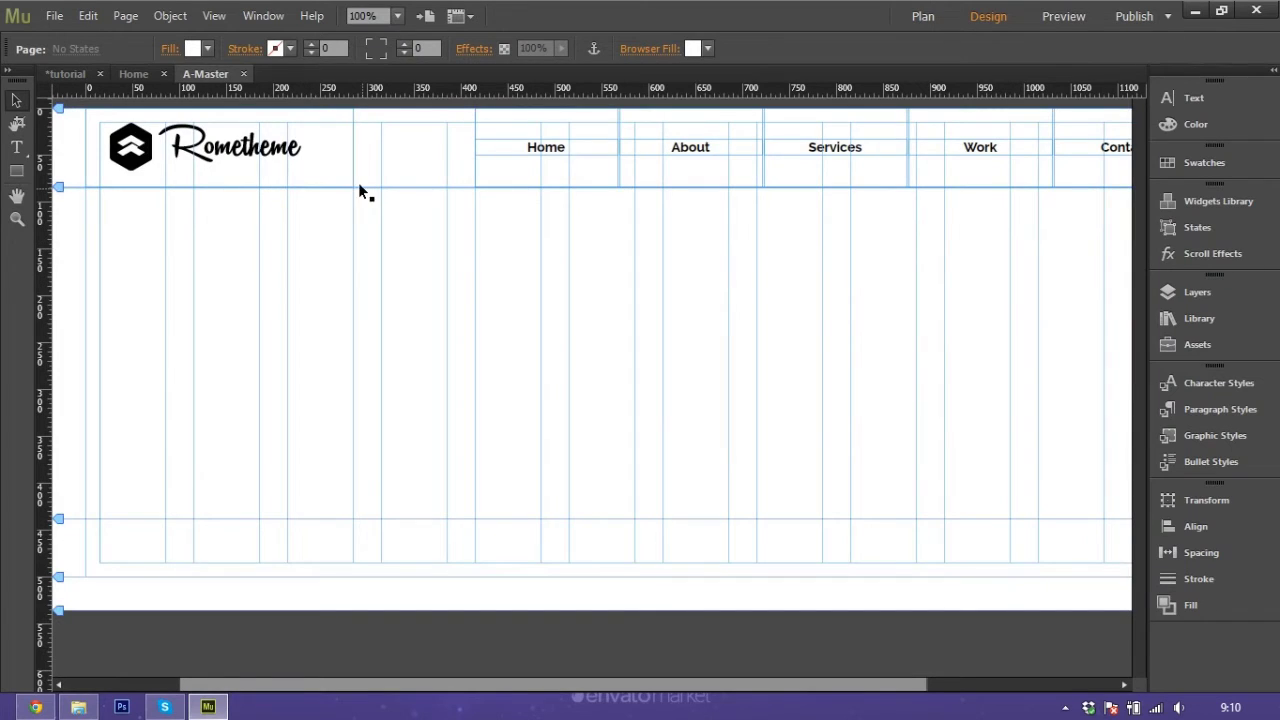
pyautogui.click(127, 16)
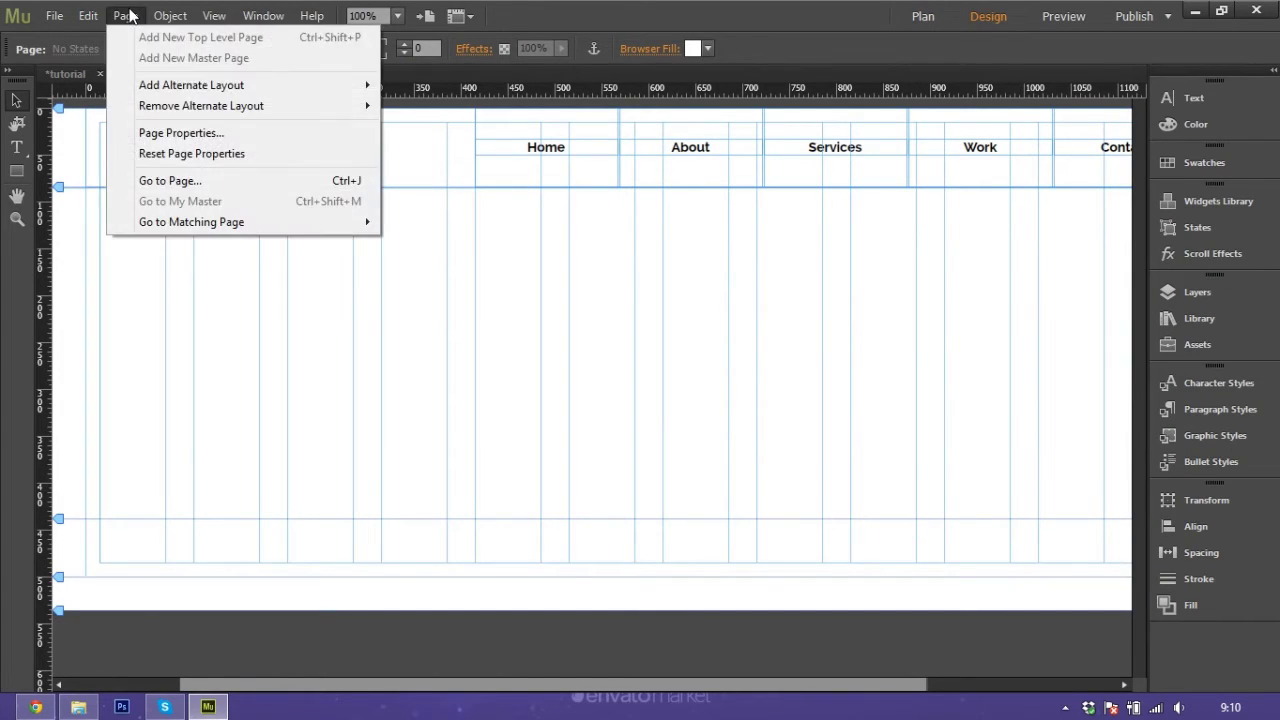
pyautogui.click(247, 135)
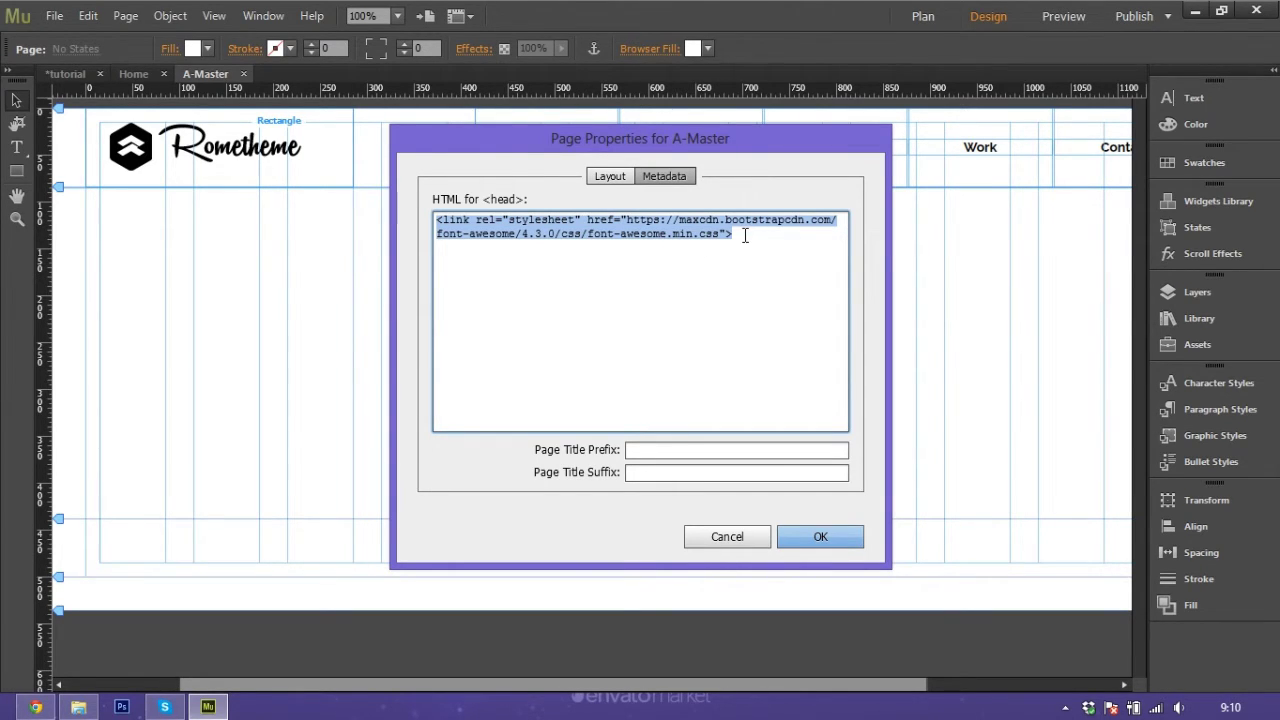
# - In Chrome, open Font Awesome's Get Started page and select the BootstrapCDN 4.4.0 stylesheet link code for the <head> section
pyautogui.click(35, 707)
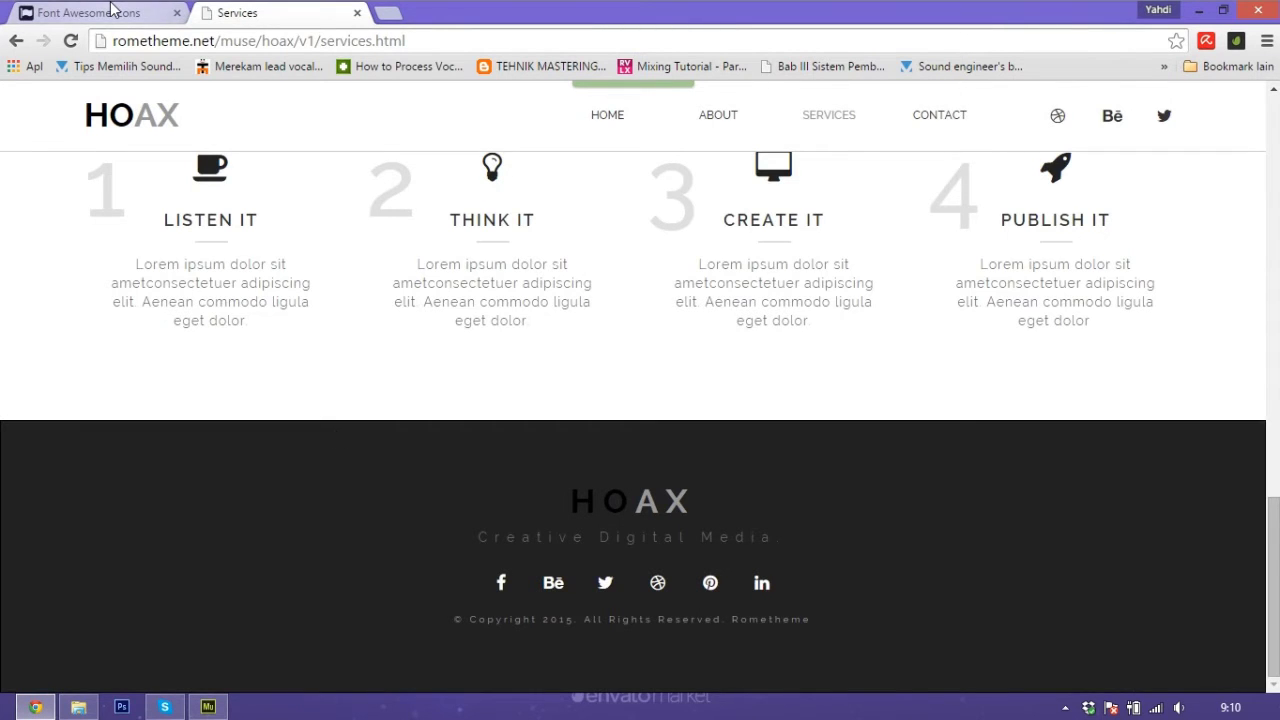
pyautogui.click(112, 11)
pyautogui.scroll(8, 345, 110)
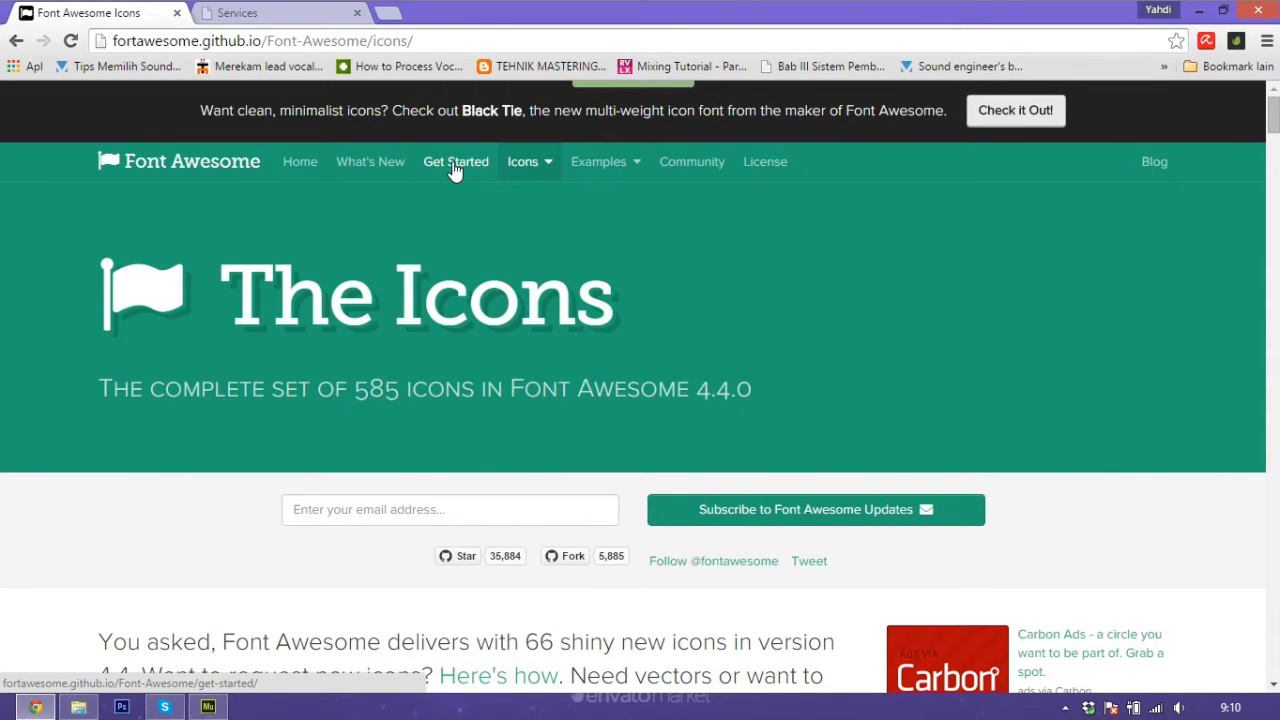
pyautogui.click(453, 163)
pyautogui.scroll(-4, 292, 184)
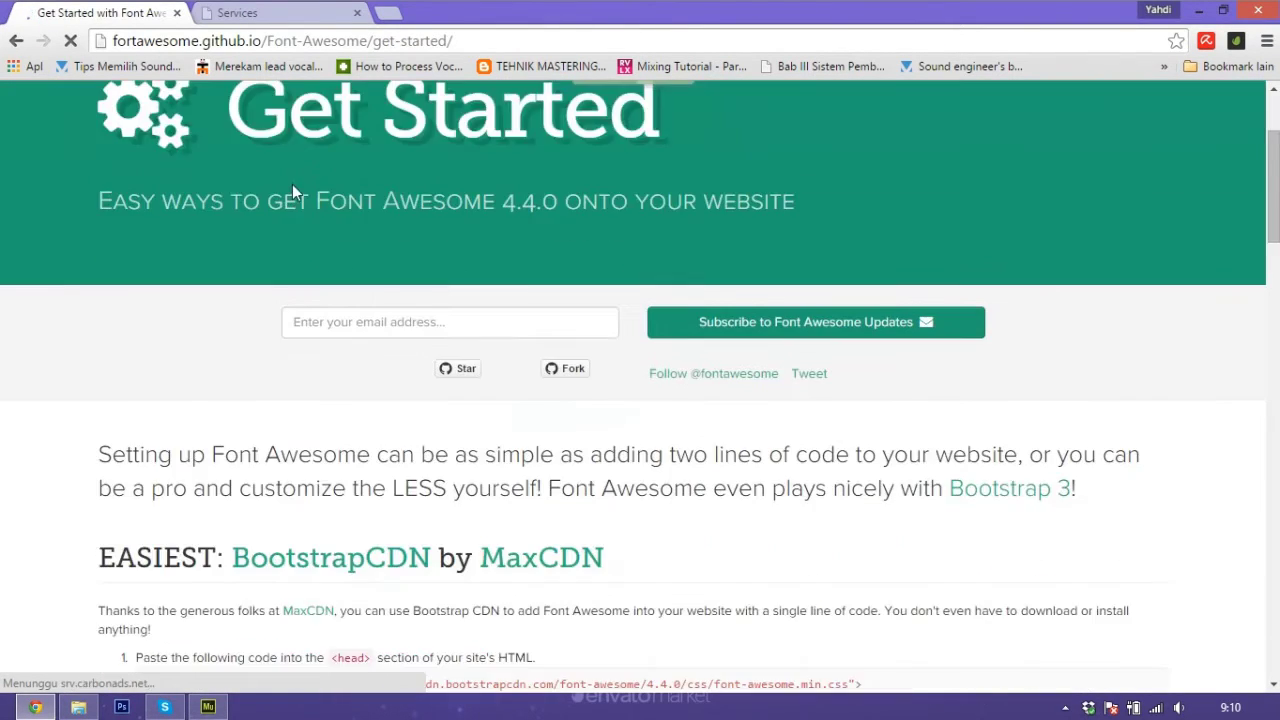
pyautogui.scroll(-2, 205, 212)
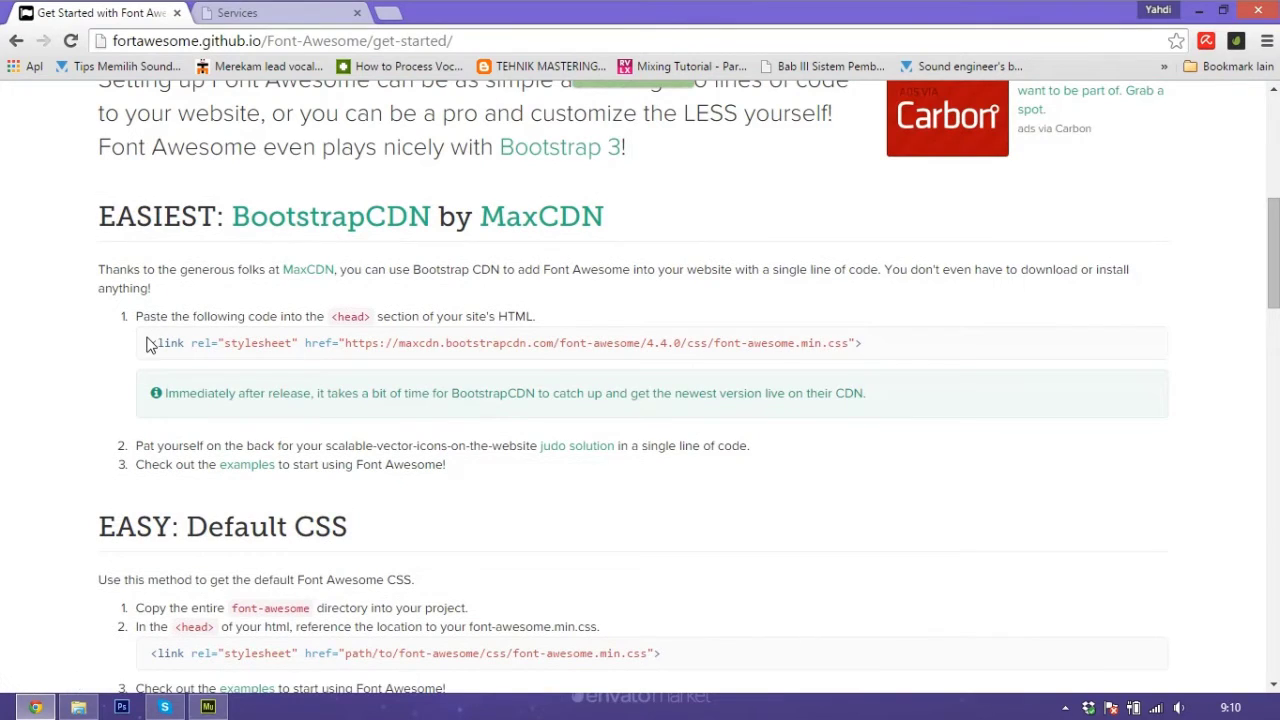
pyautogui.moveTo(168, 343); pyautogui.dragTo(865, 336)
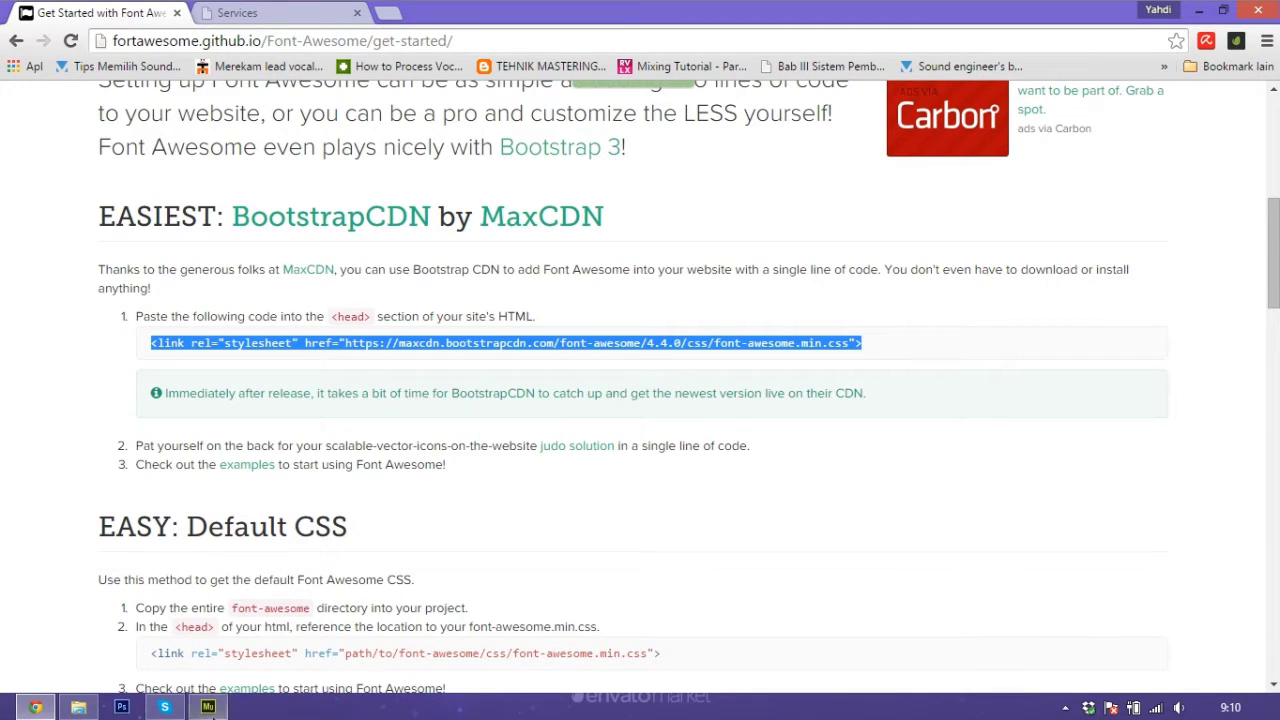
# - Return to Muse and confirm A-Master's page properties with the Font Awesome stylesheet link in the head HTML
pyautogui.click(208, 707)
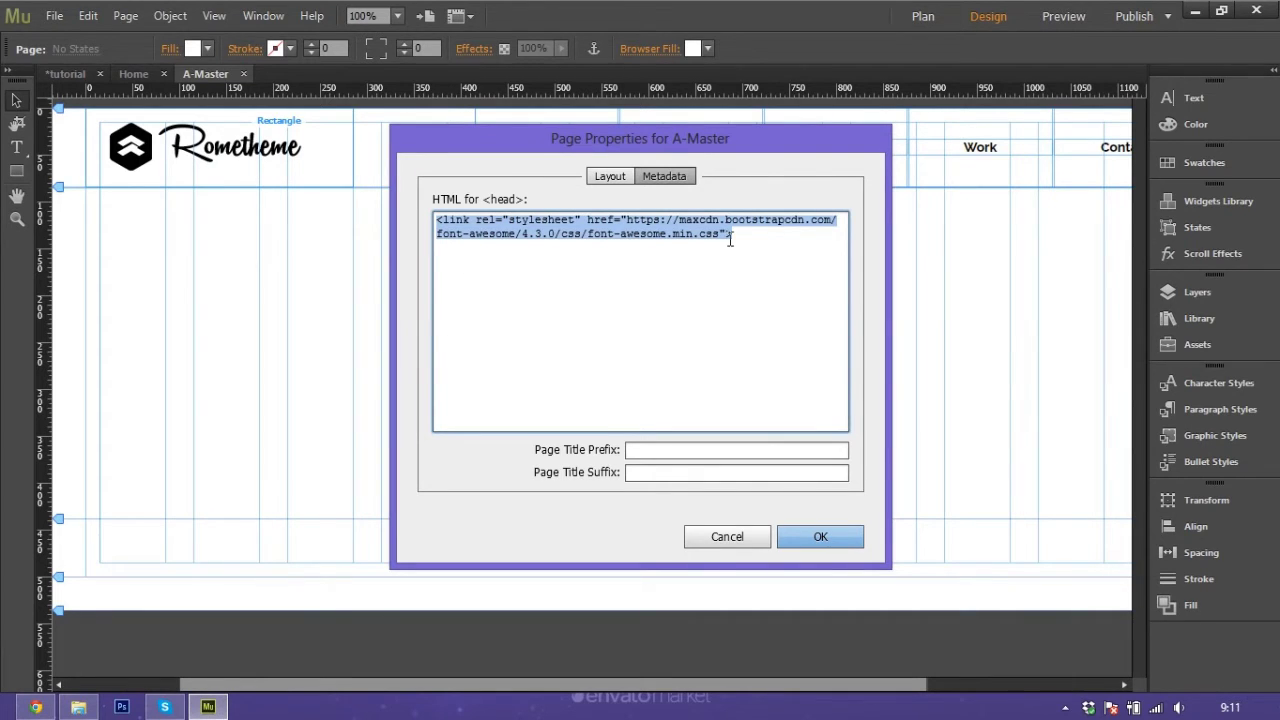
pyautogui.click(799, 446)
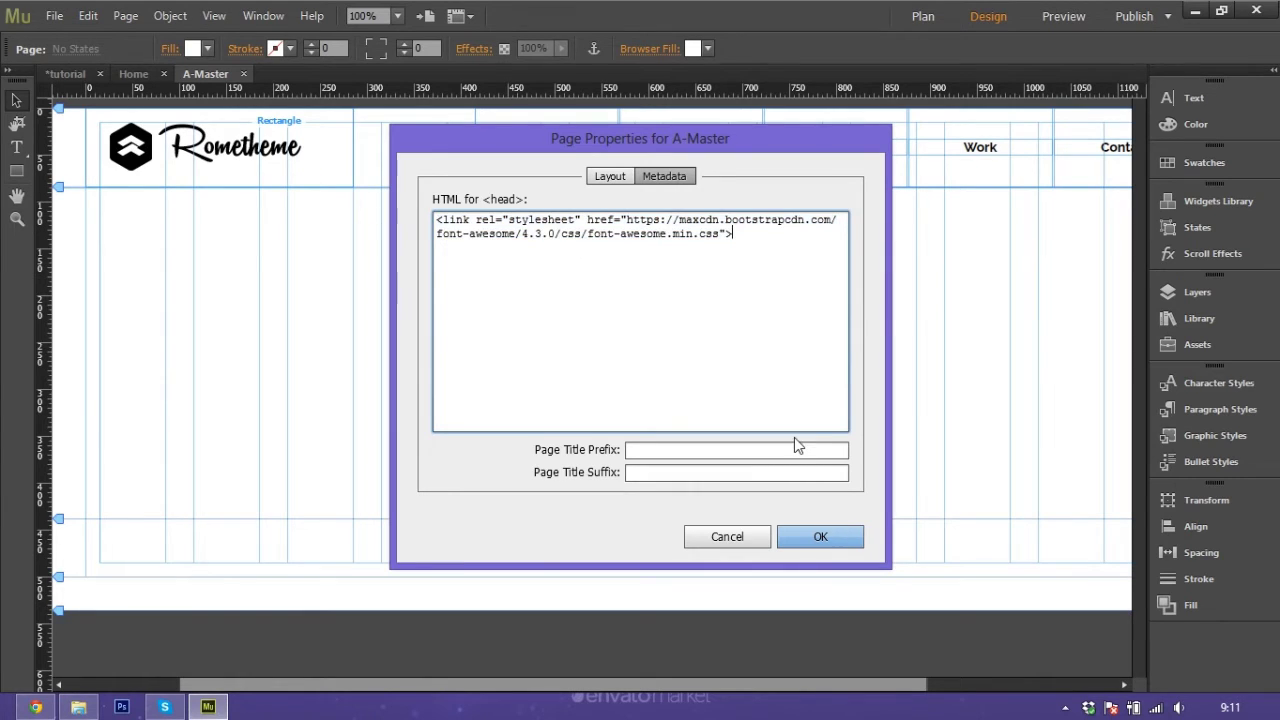
pyautogui.click(810, 538)
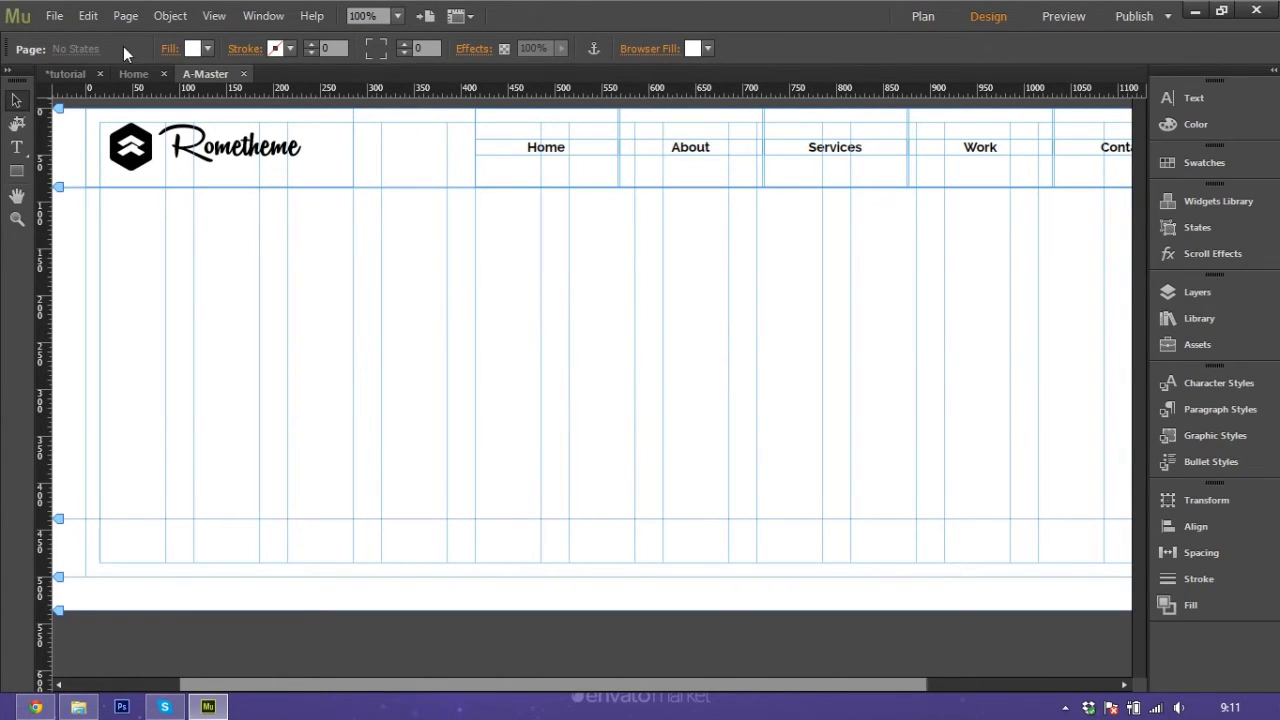
# - Open the Home page and draw a full-width rectangle directly below the forest image, starting at X -100, Y 784
pyautogui.click(62, 74)
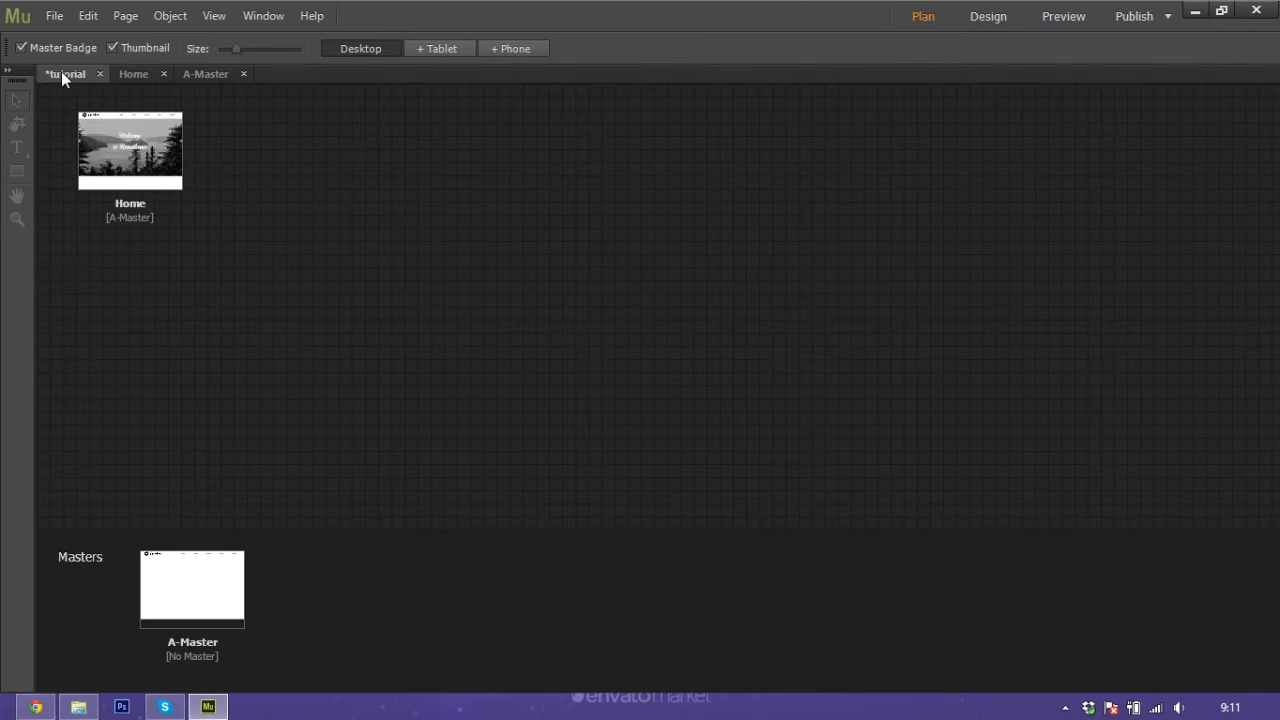
pyautogui.doubleClick(134, 151)
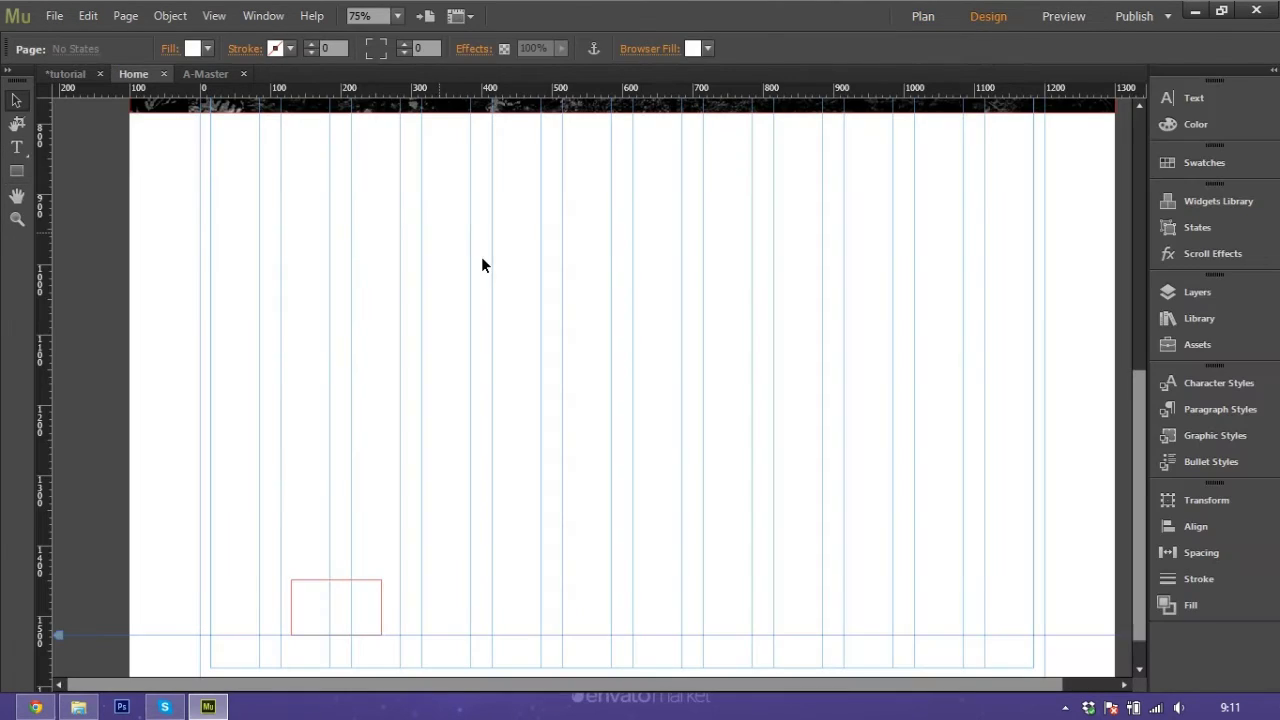
pyautogui.moveTo(654, 689); pyautogui.dragTo(686, 689)
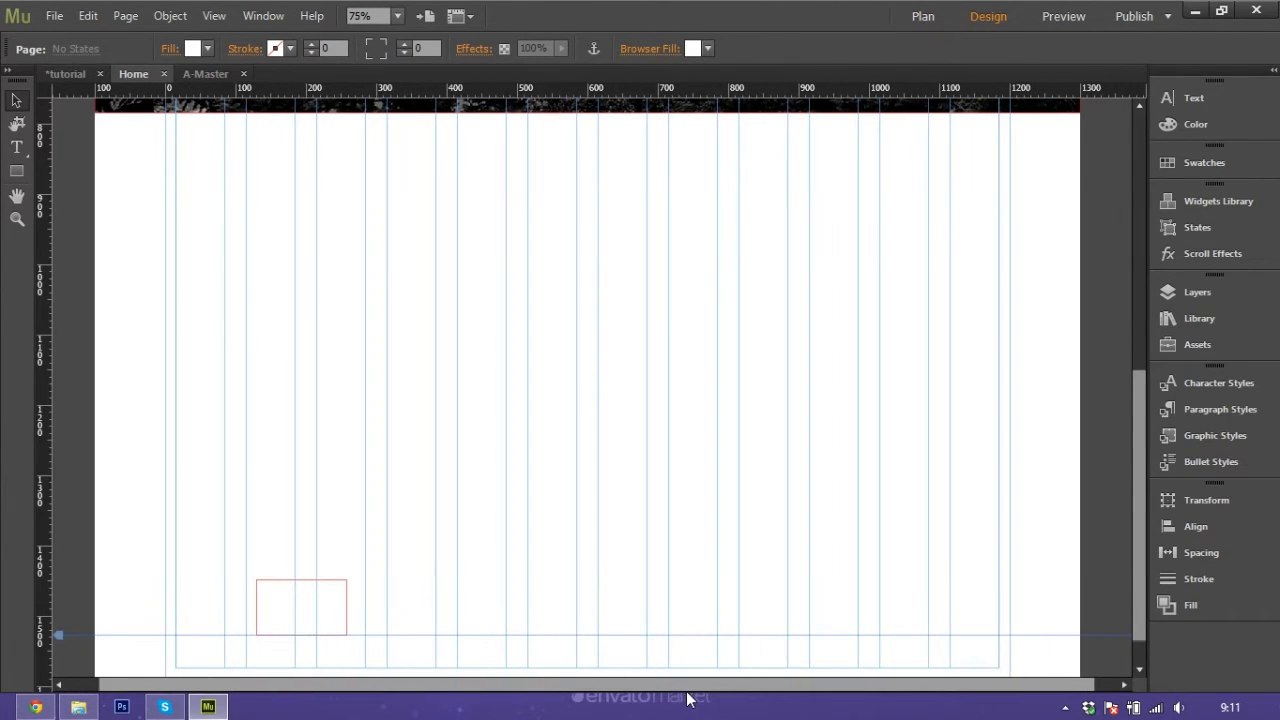
pyautogui.scroll(2, 589, 323)
pyautogui.scroll(-2, 590, 323)
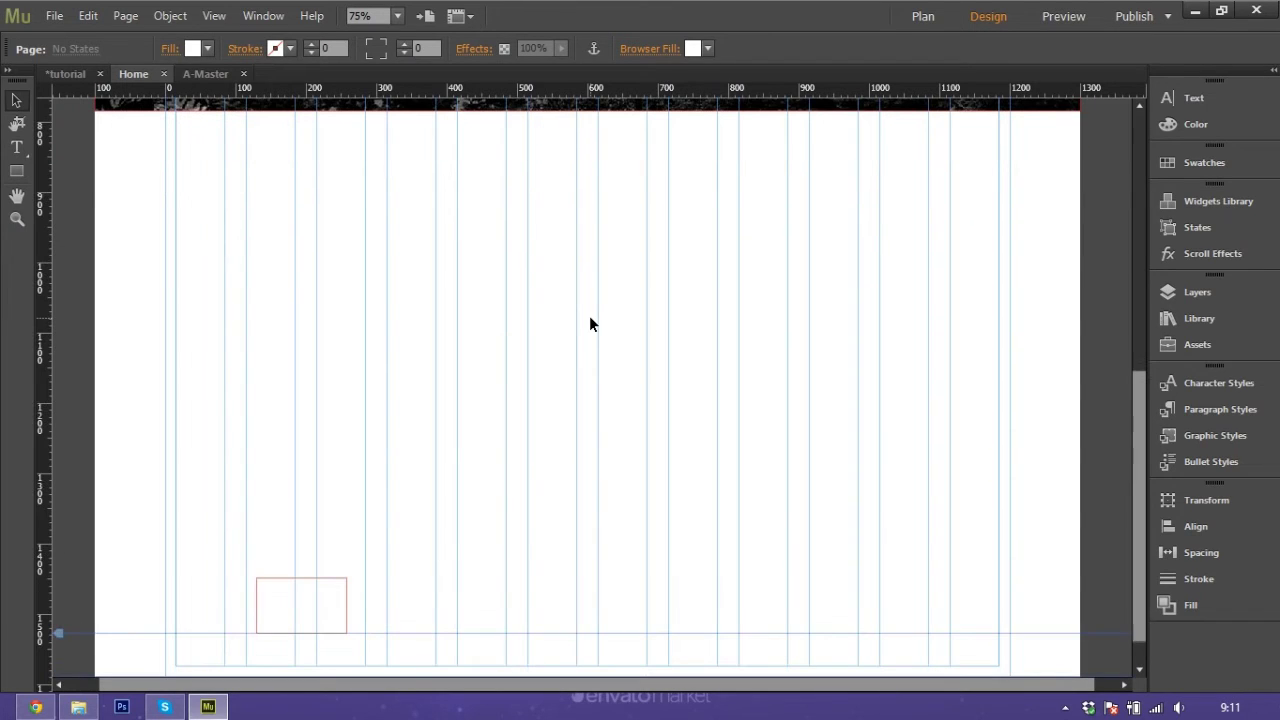
pyautogui.click(16, 170)
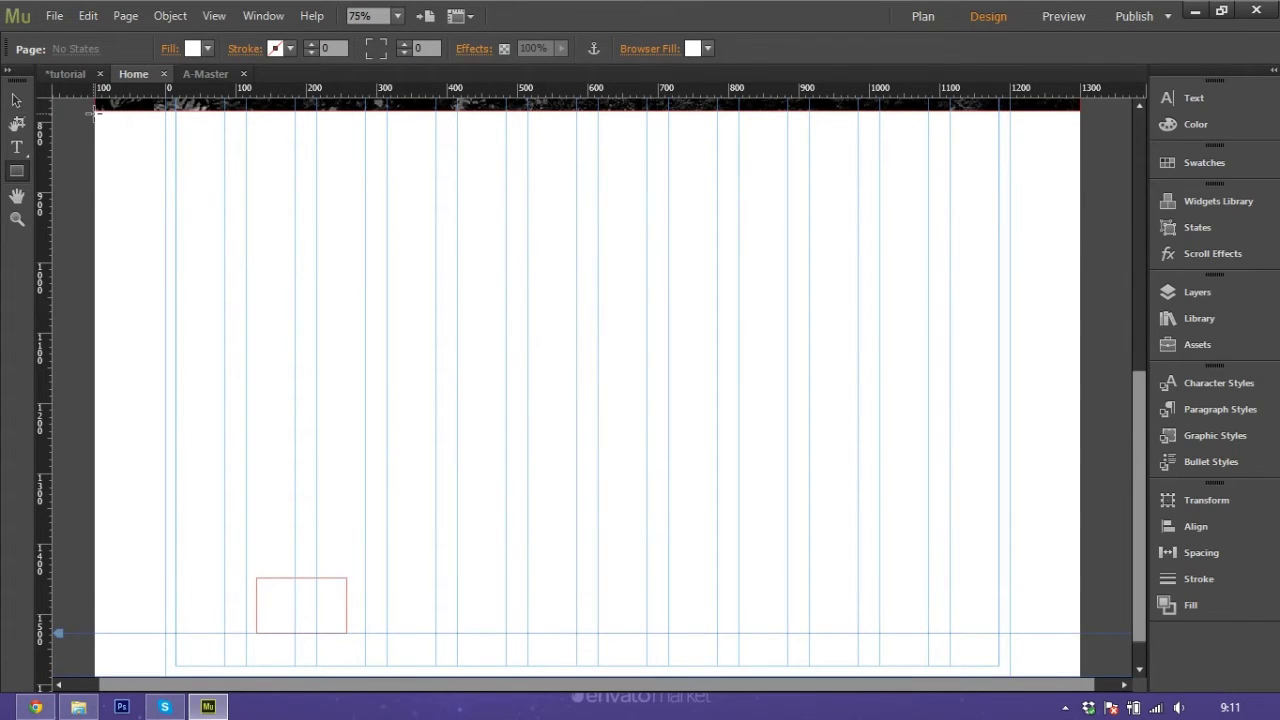
pyautogui.moveTo(95, 111); pyautogui.dragTo(1080, 339)
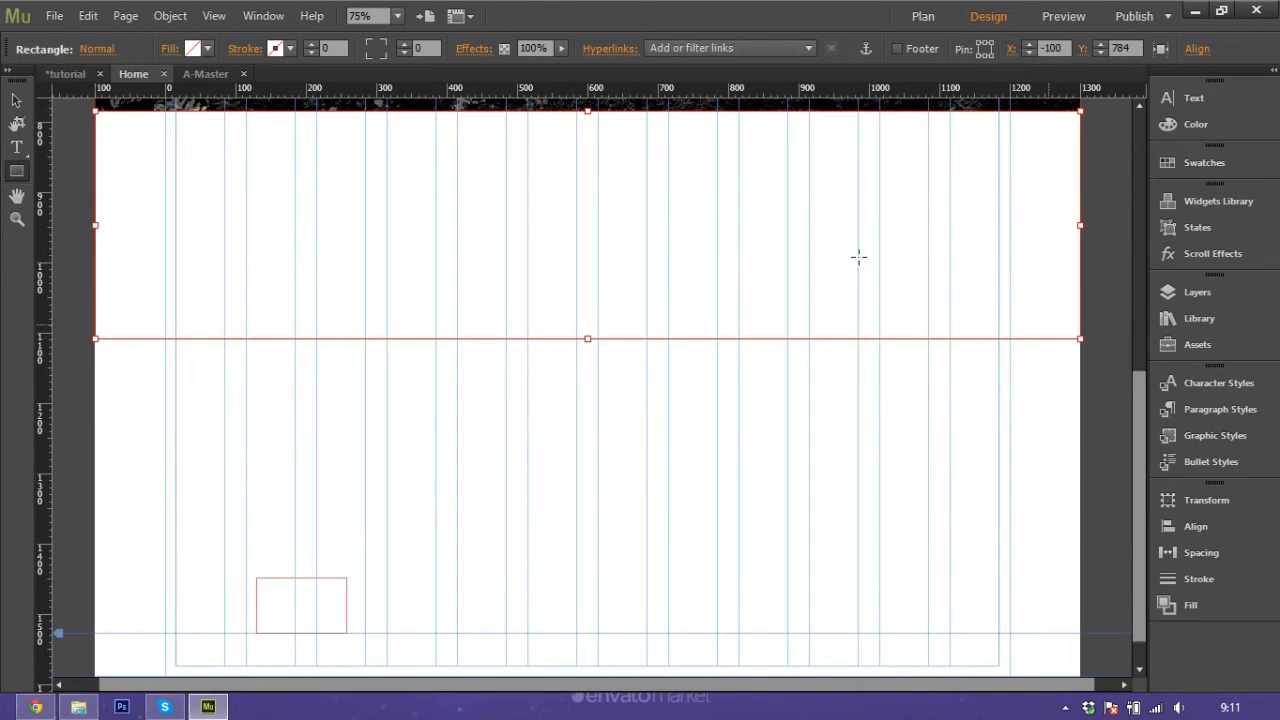
# - Fill the rectangle with the bg image from the apps folder, change the image's fitting option, and deselect the rectangle
pyautogui.click(170, 48)
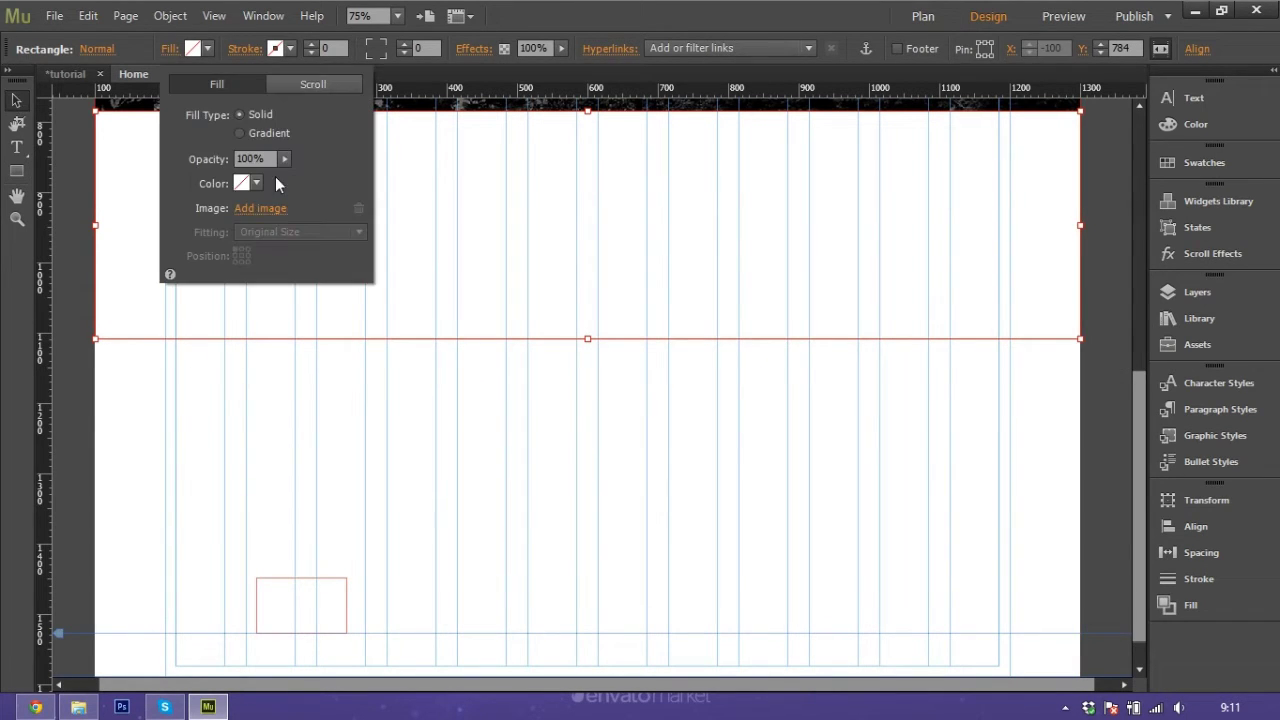
pyautogui.click(257, 208)
pyautogui.click(707, 245)
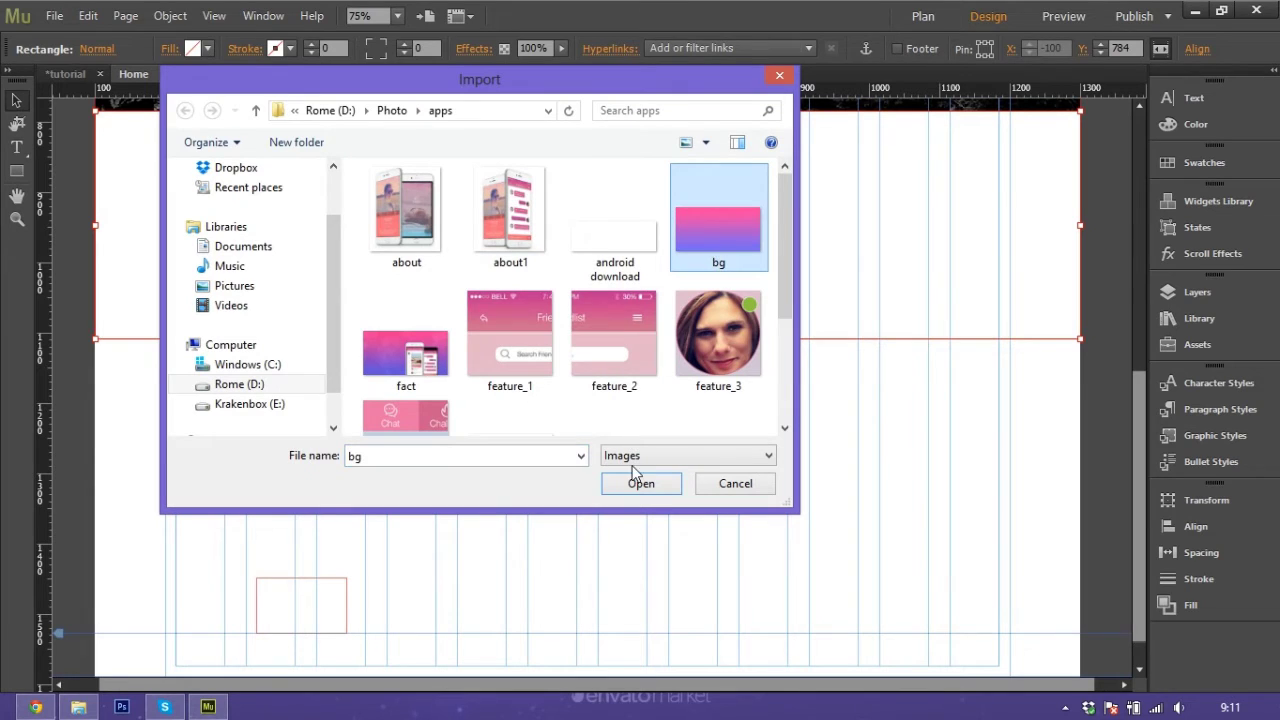
pyautogui.click(631, 486)
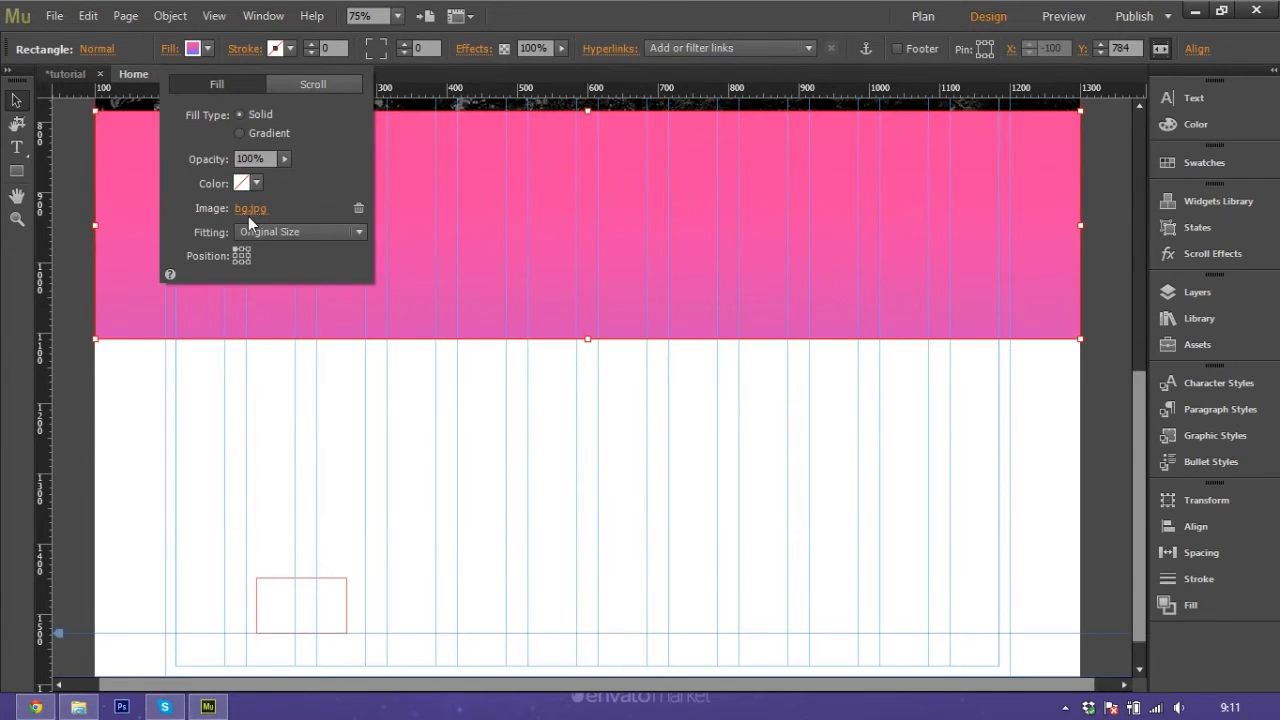
pyautogui.click(258, 234)
pyautogui.click(264, 270)
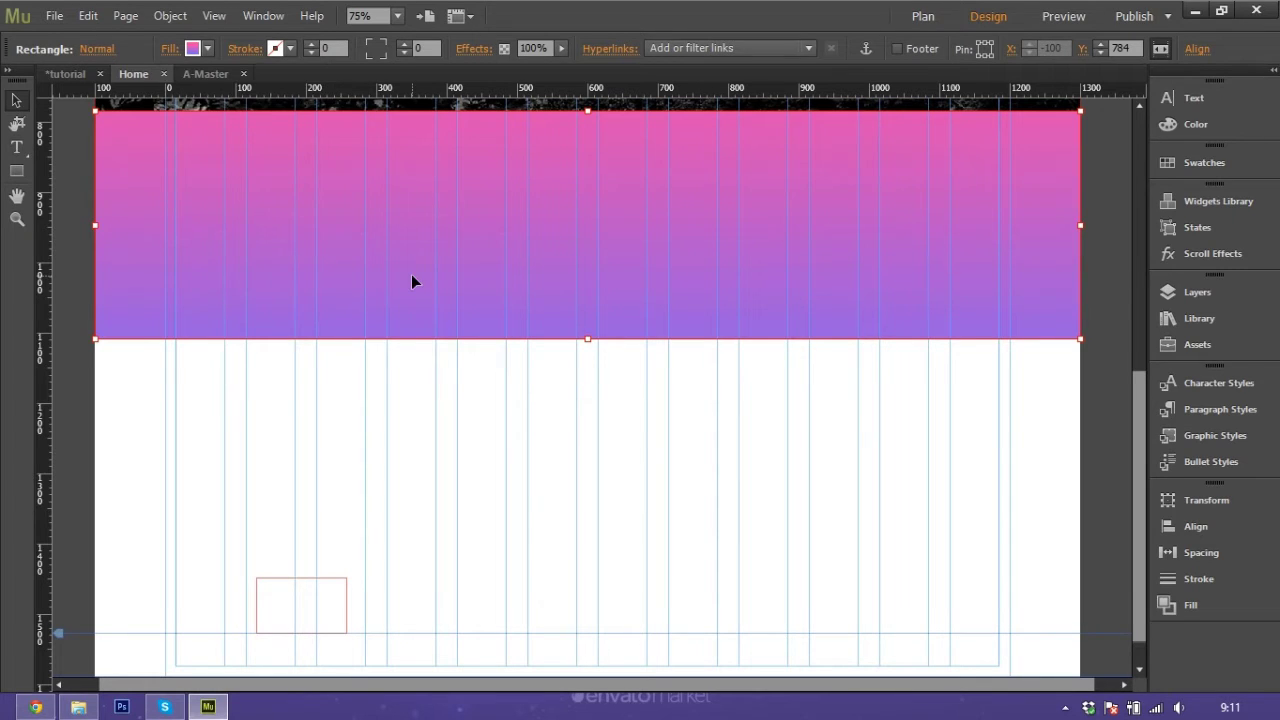
pyautogui.press('Escape')
pyautogui.scroll(3, 396, 255)
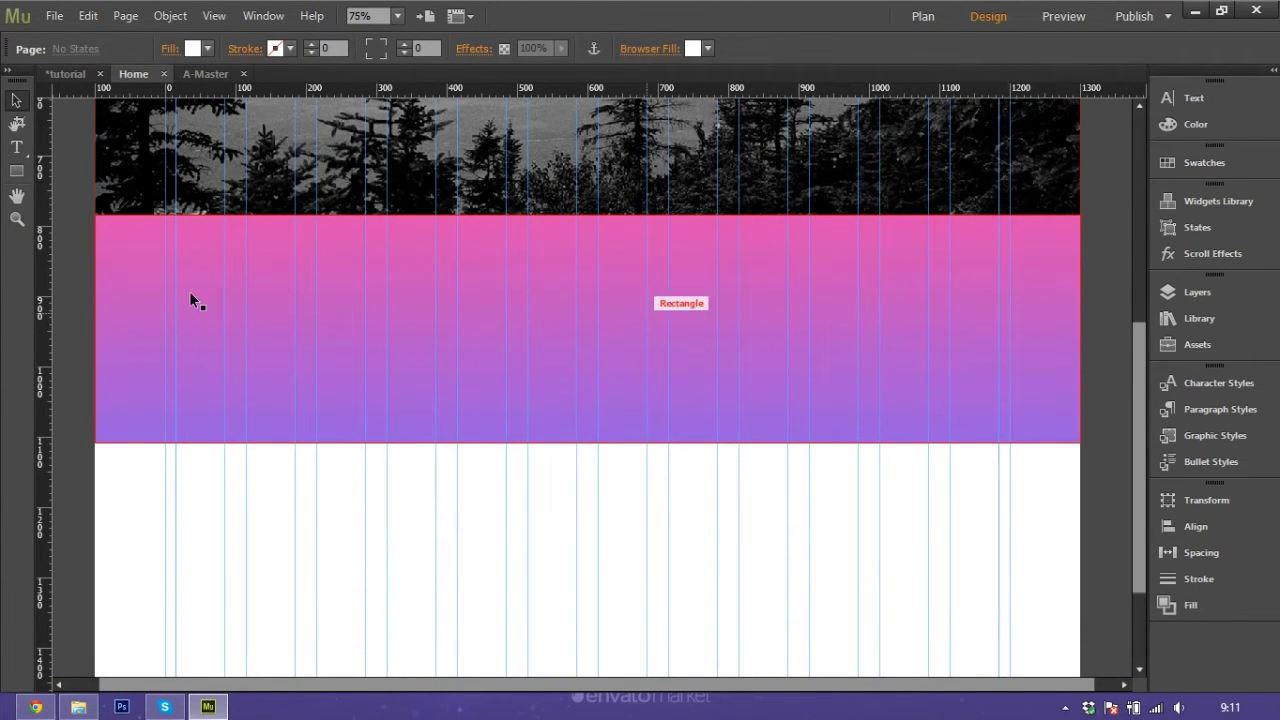
# - Switch to Chrome, browse Font Awesome's icon list, and open the bolt icon under Web Application Icons
pyautogui.click(47, 709)
pyautogui.scroll(5, 449, 218)
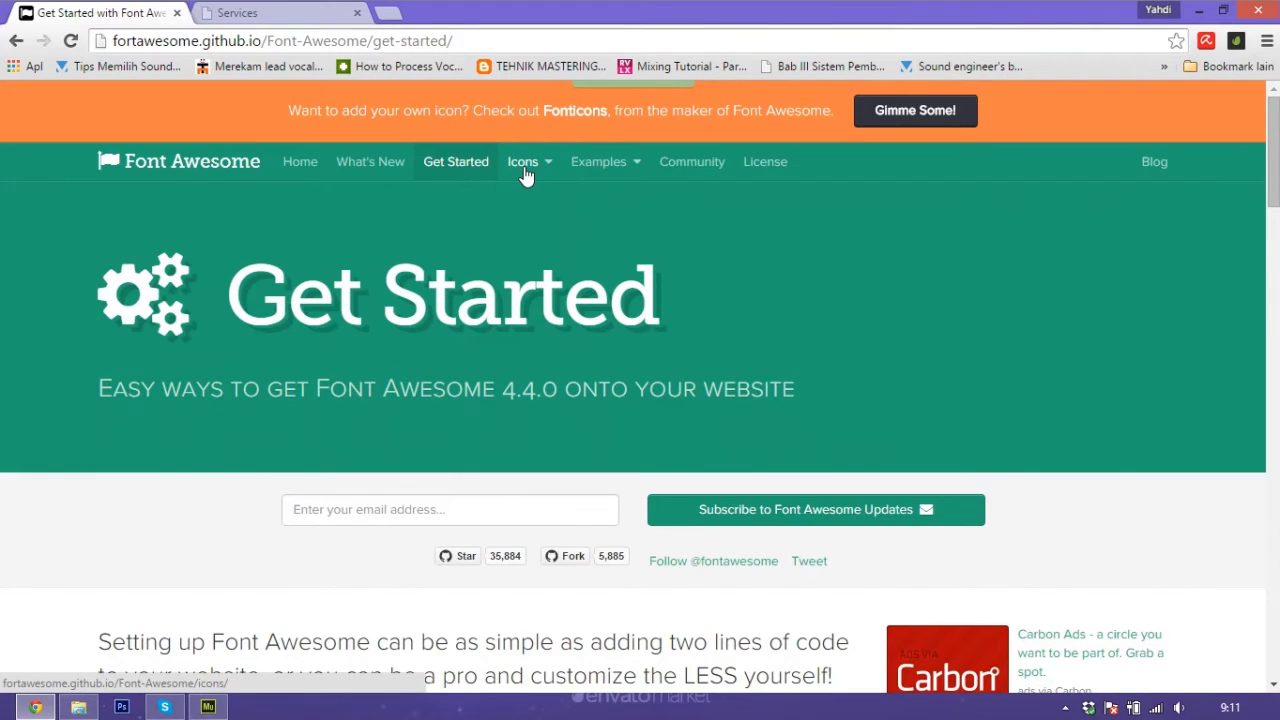
pyautogui.click(524, 168)
pyautogui.scroll(-5, 300, 200)
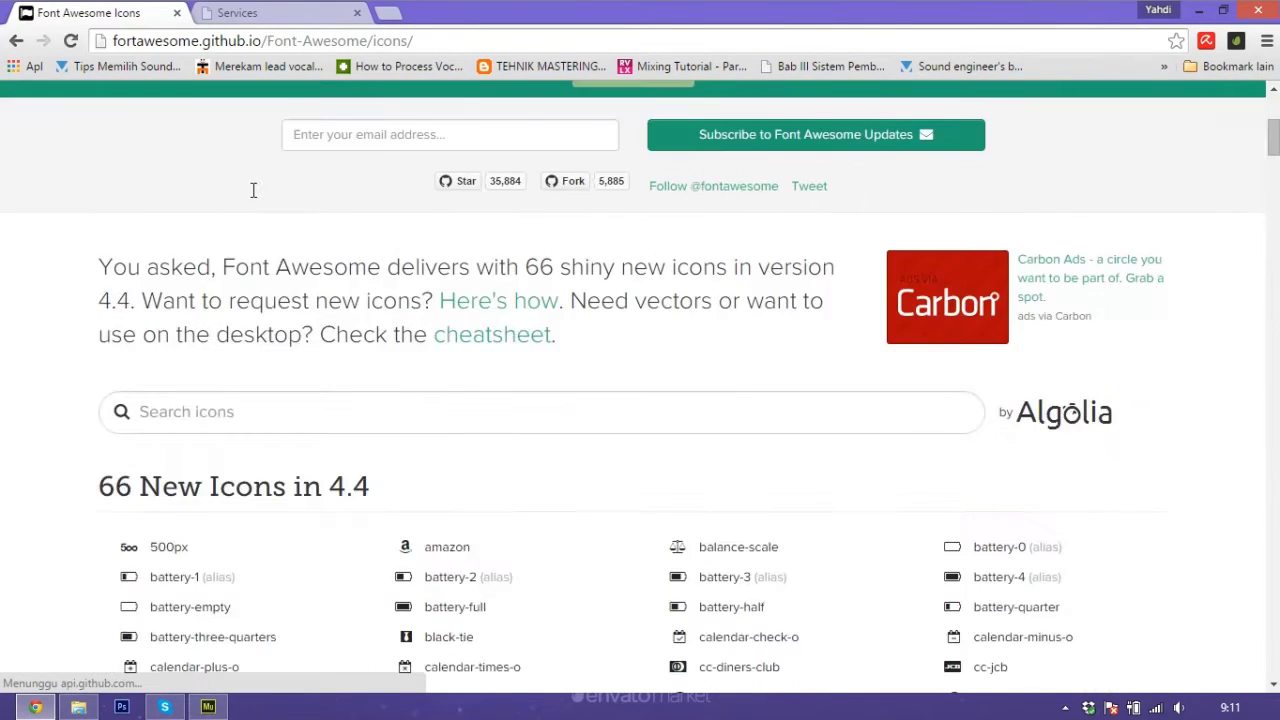
pyautogui.scroll(-5, 1071, 378)
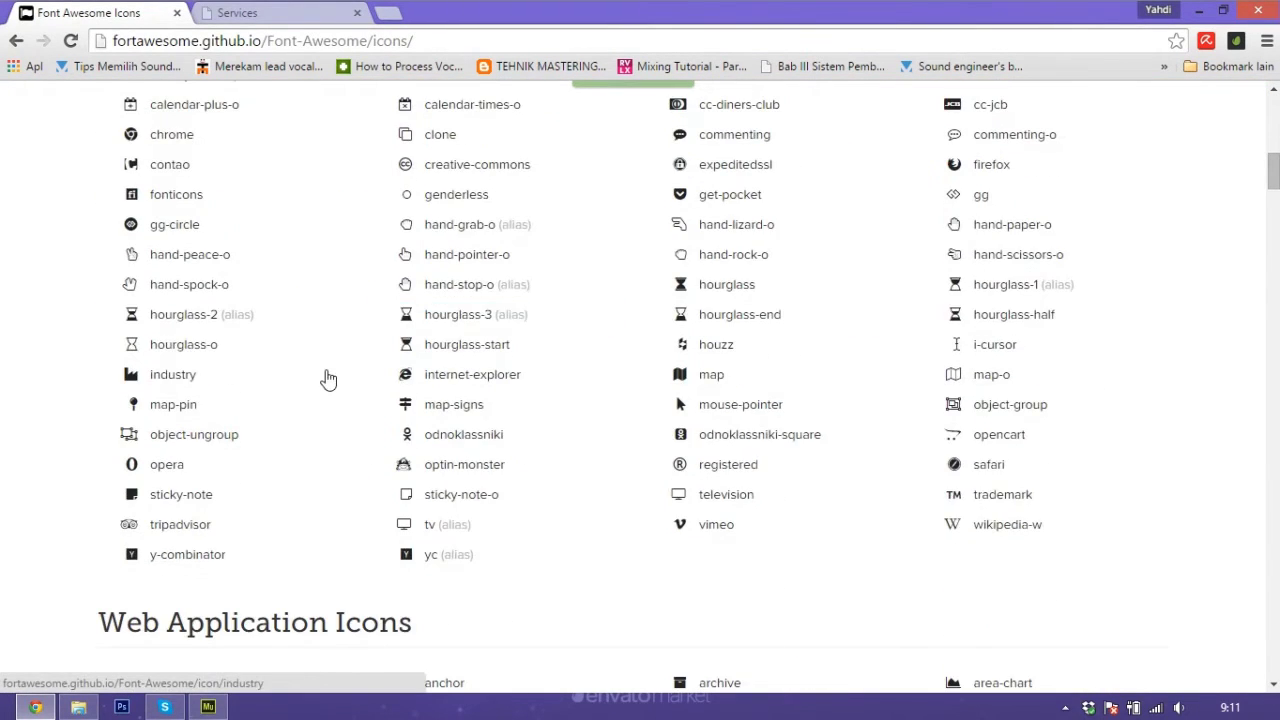
pyautogui.scroll(-4, 505, 368)
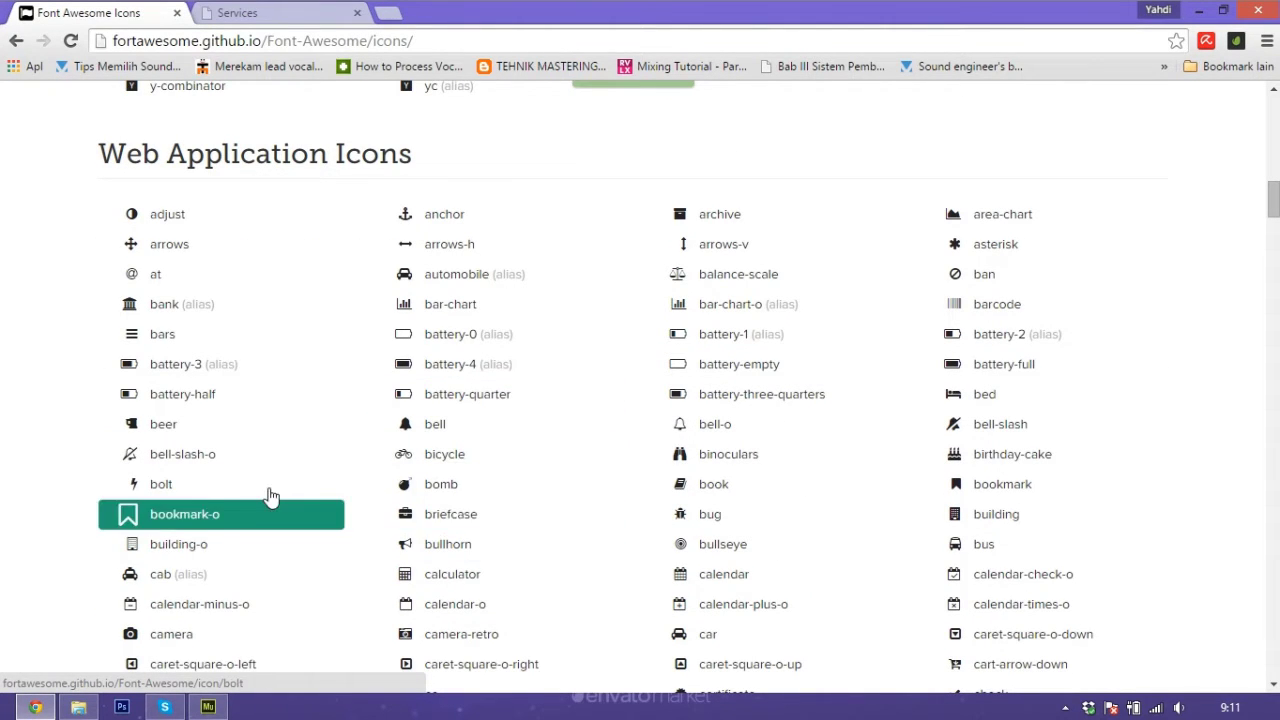
pyautogui.click(237, 490)
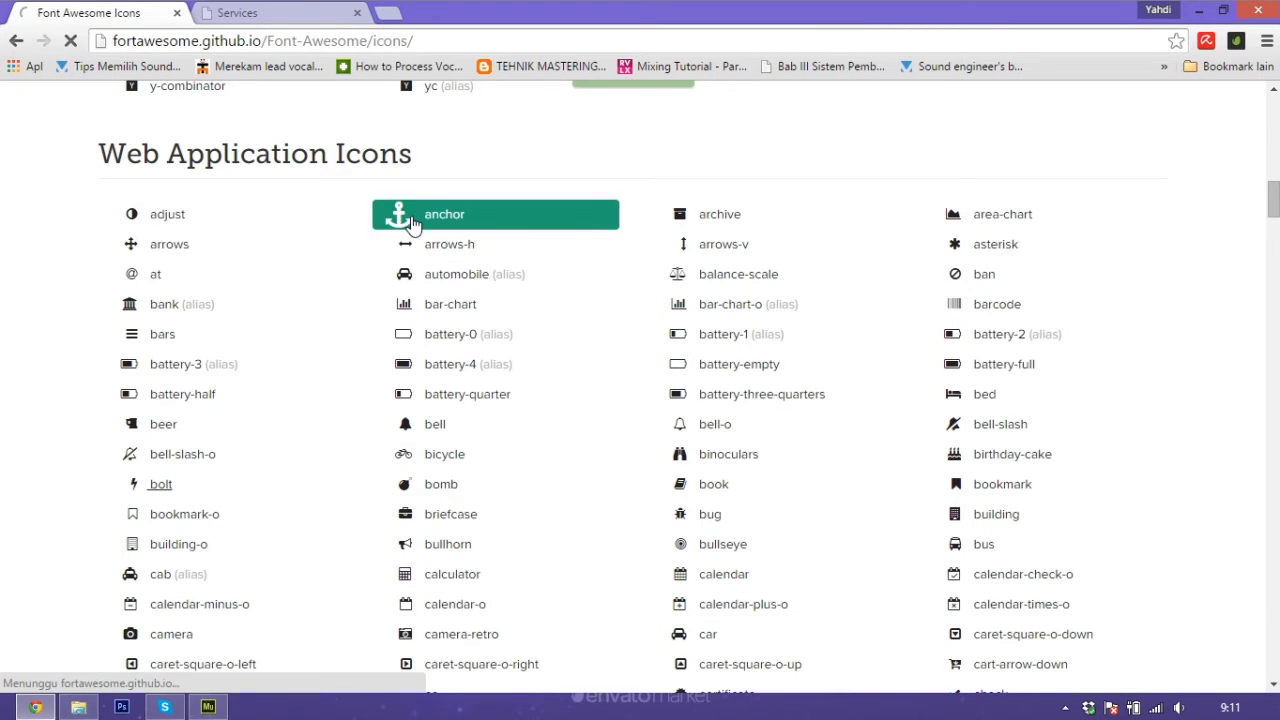
# - Copy the bolt icon's code <i class="fa fa-bolt"></i> and switch back to Muse
pyautogui.scroll(-1, 434, 283)
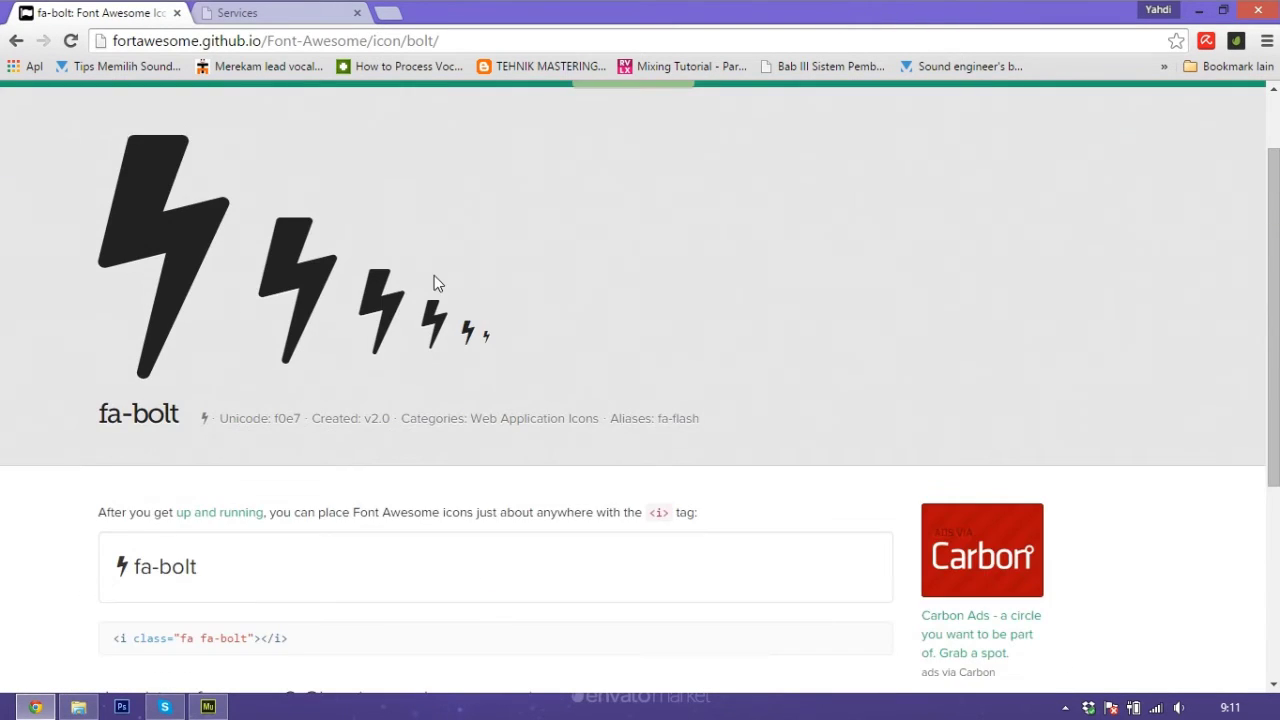
pyautogui.scroll(-2, 209, 341)
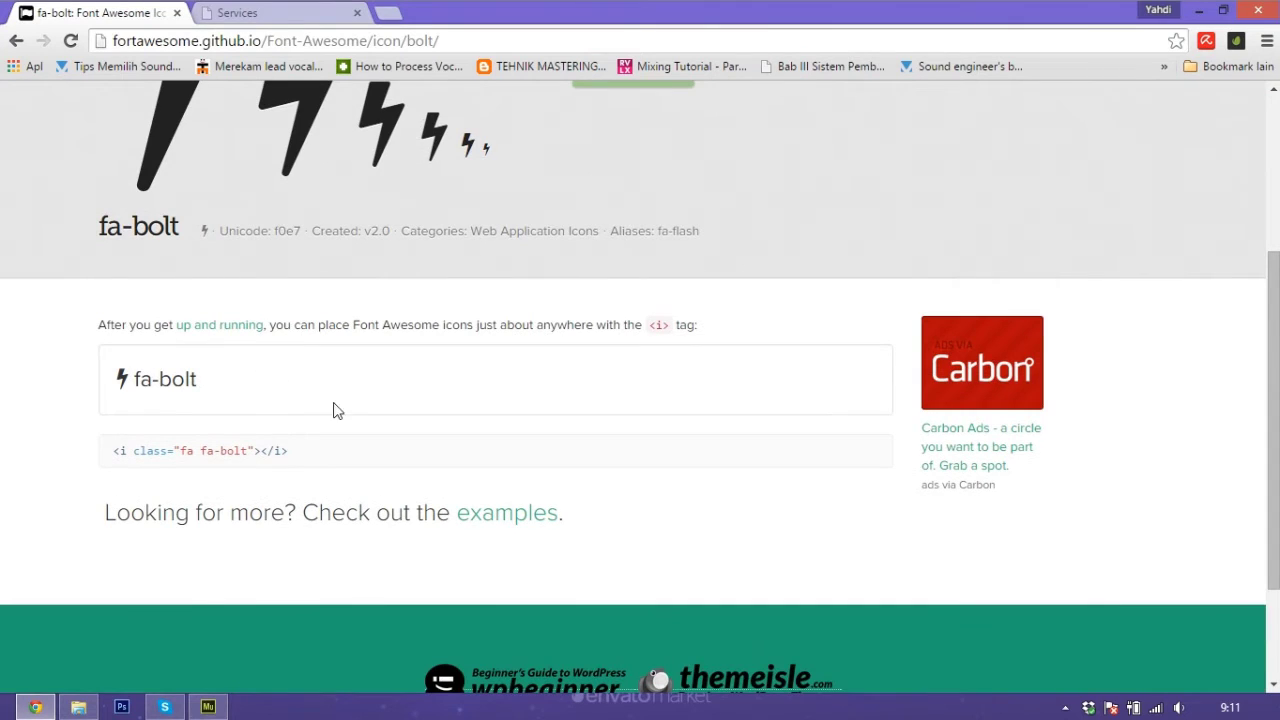
pyautogui.scroll(3, 225, 253)
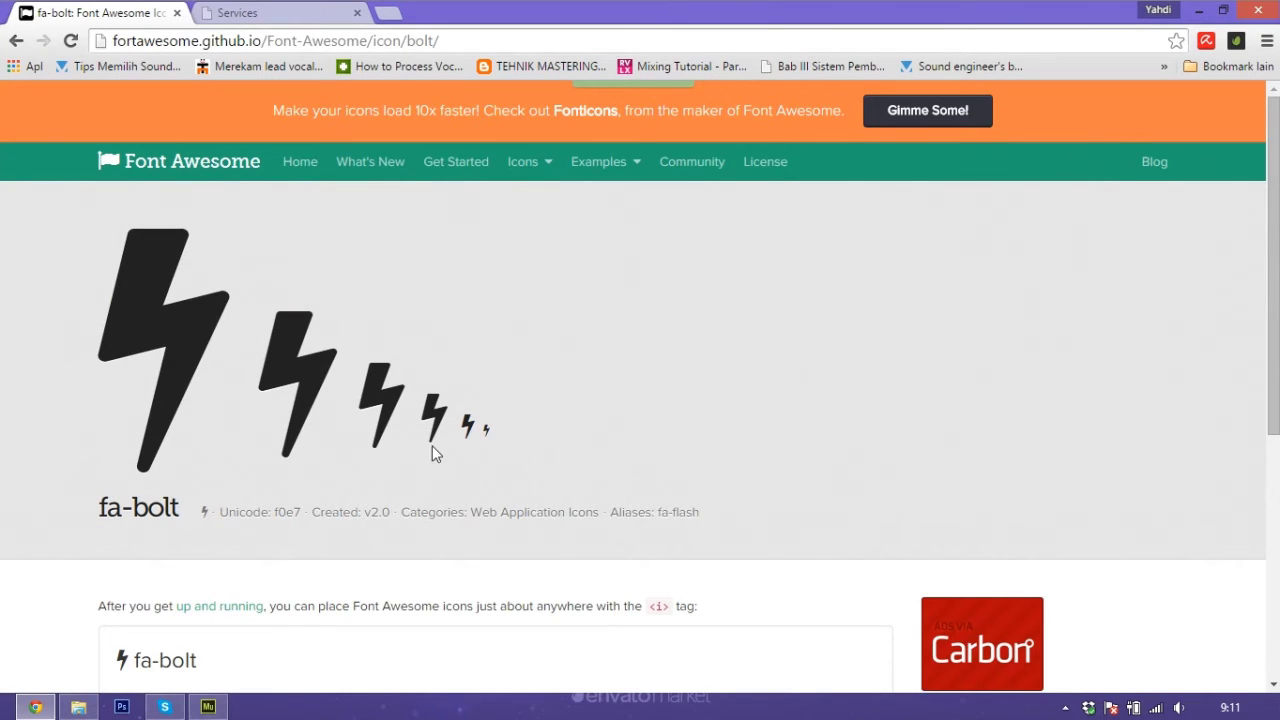
pyautogui.scroll(-5, 315, 317)
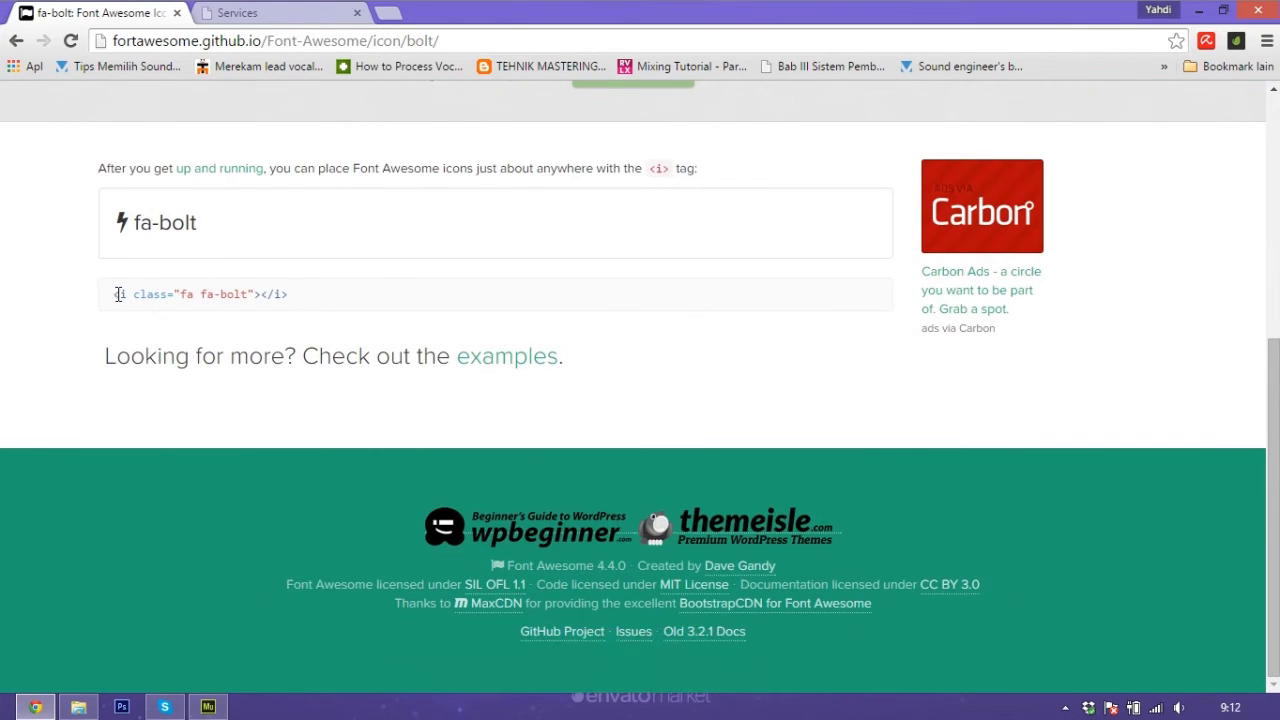
pyautogui.moveTo(114, 294); pyautogui.dragTo(290, 279)
pyautogui.hotkey('ctrl', 'c')
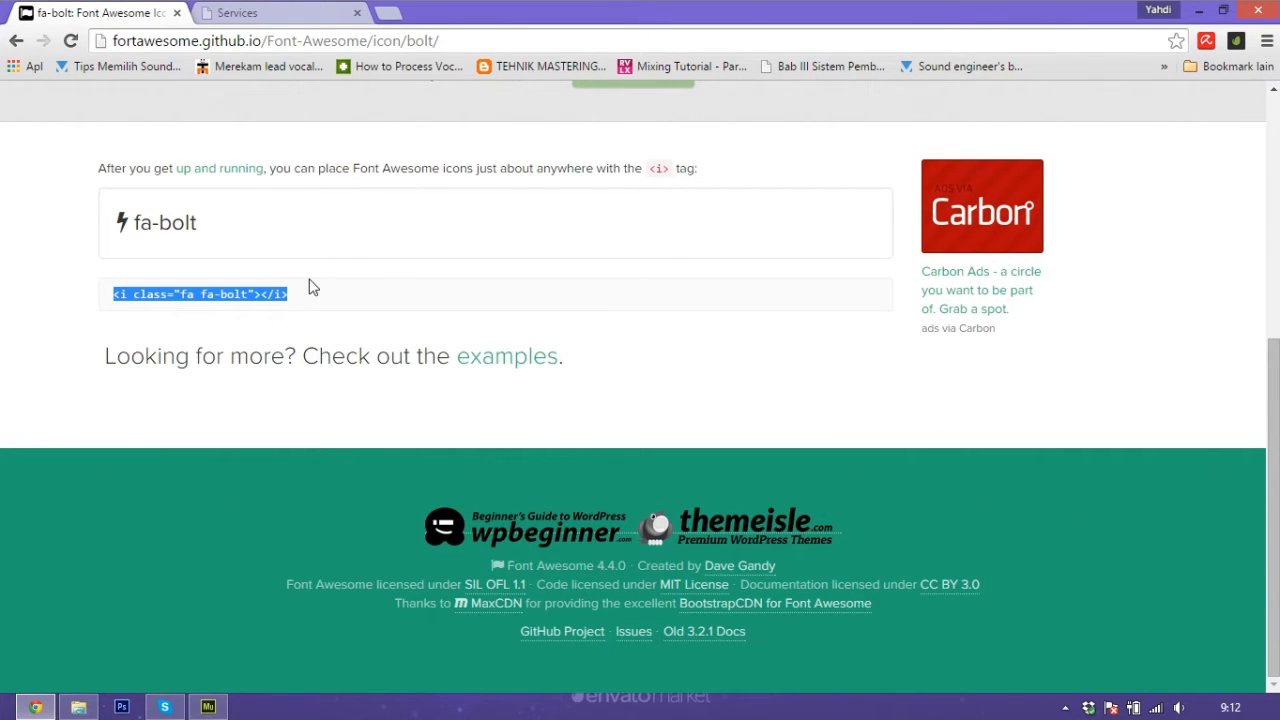
pyautogui.click(208, 707)
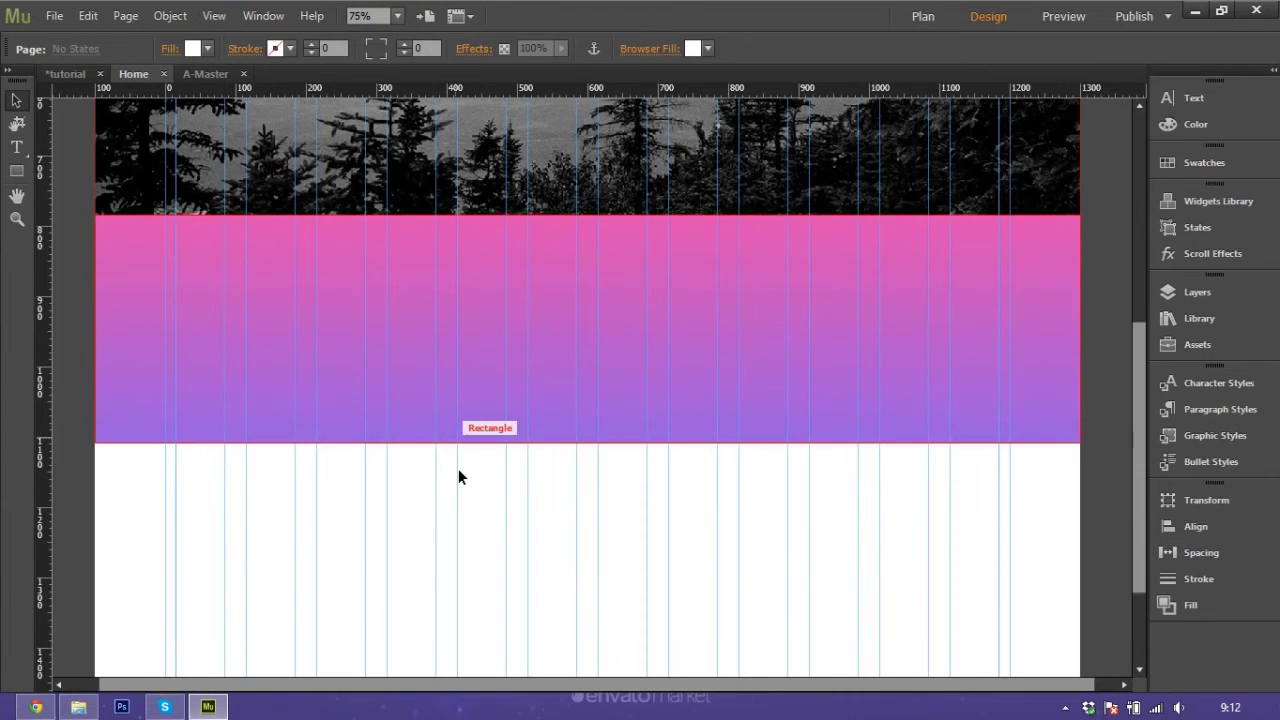
# - Insert an HTML object with the code <i class="fa fa-bolt"></i> and move it onto the gradient rectangle at about X 50, Y 869
pyautogui.scroll(1, 505, 335)
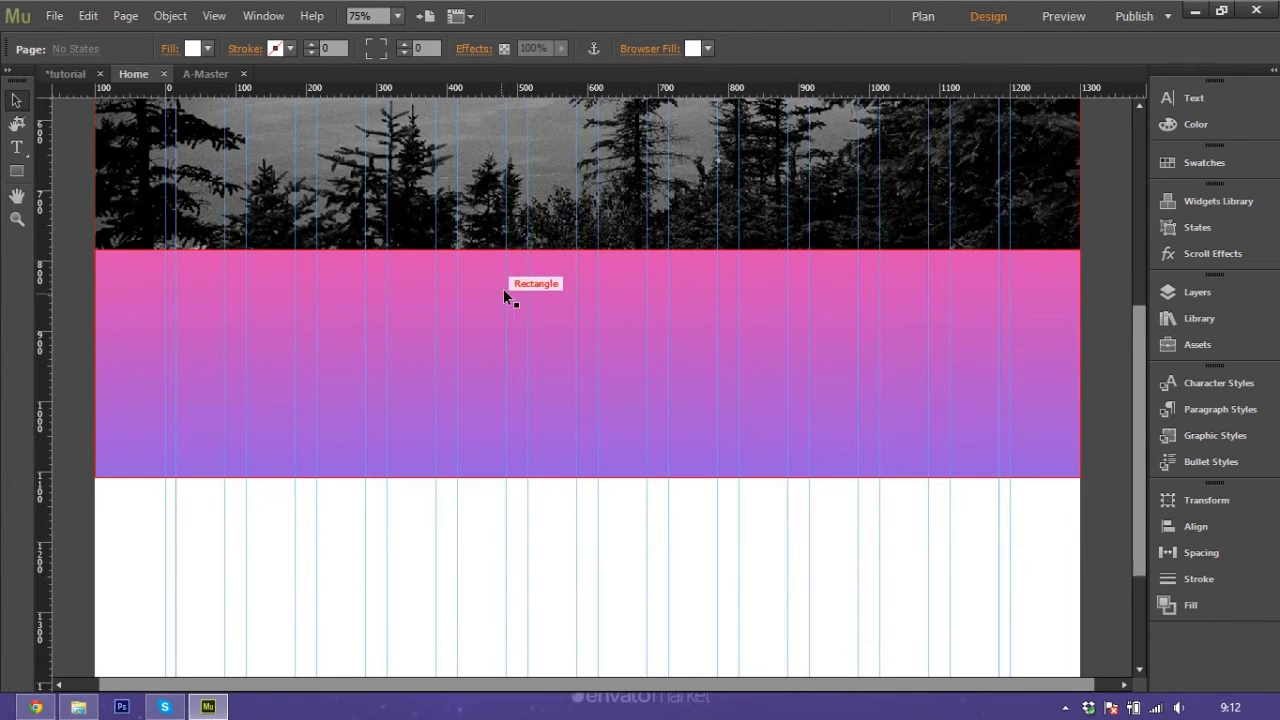
pyautogui.click(172, 17)
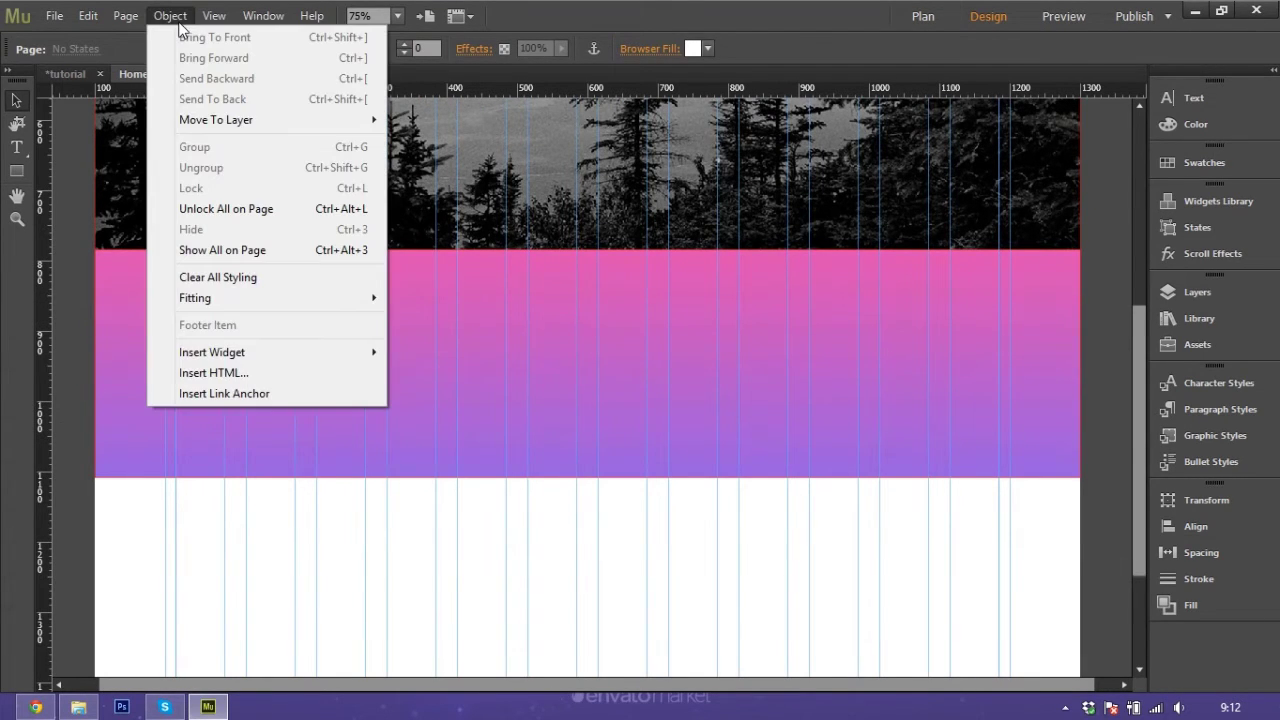
pyautogui.click(239, 374)
pyautogui.moveTo(475, 264); pyautogui.dragTo(324, 256)
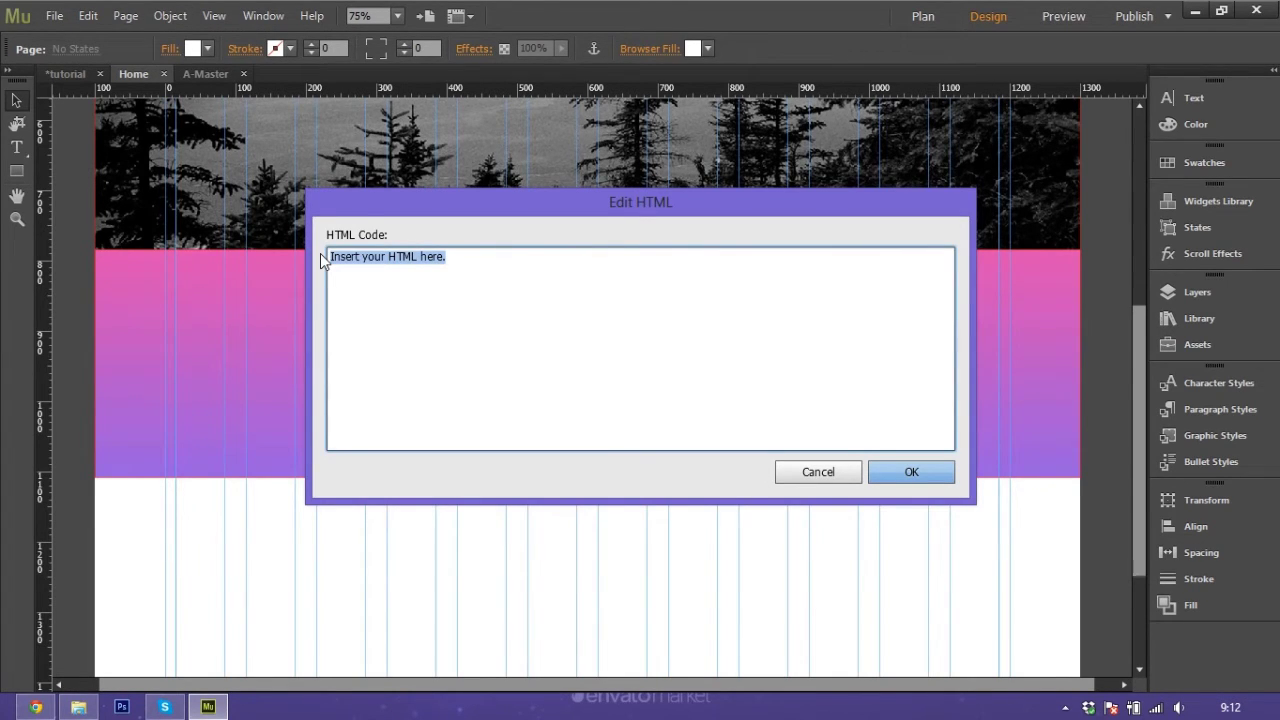
pyautogui.hotkey('ctrl', 'v')
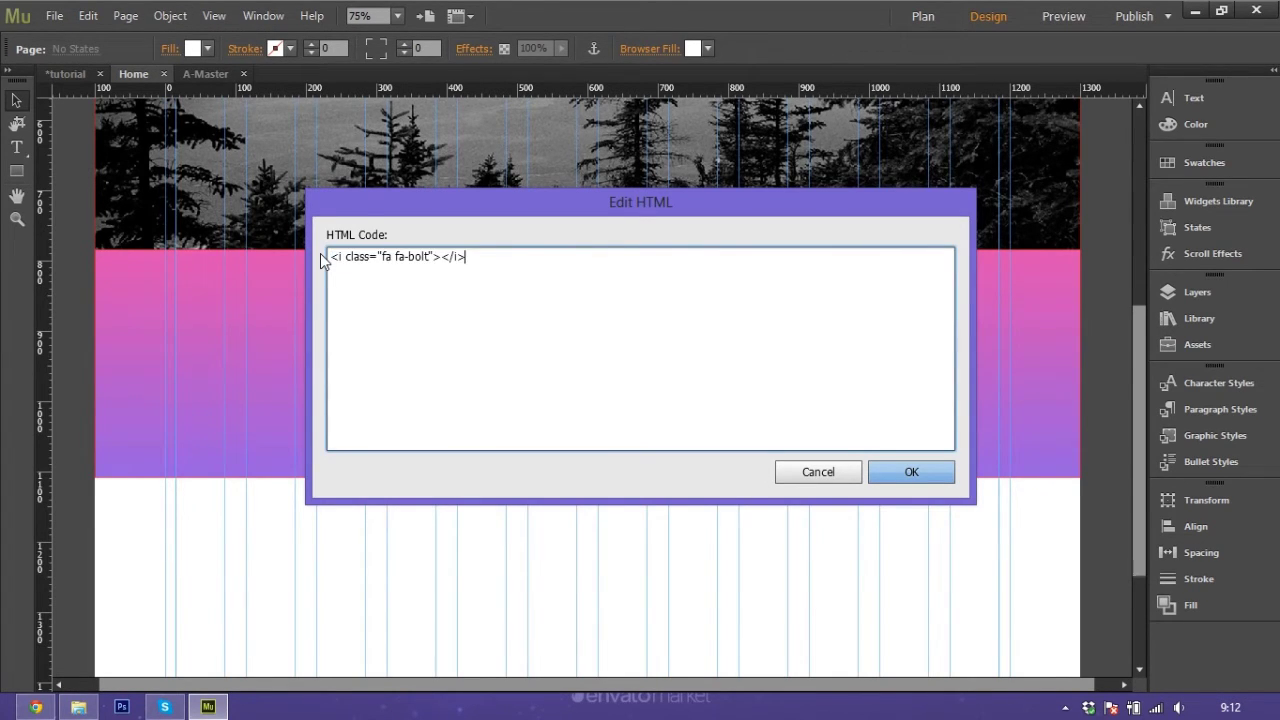
pyautogui.click(889, 470)
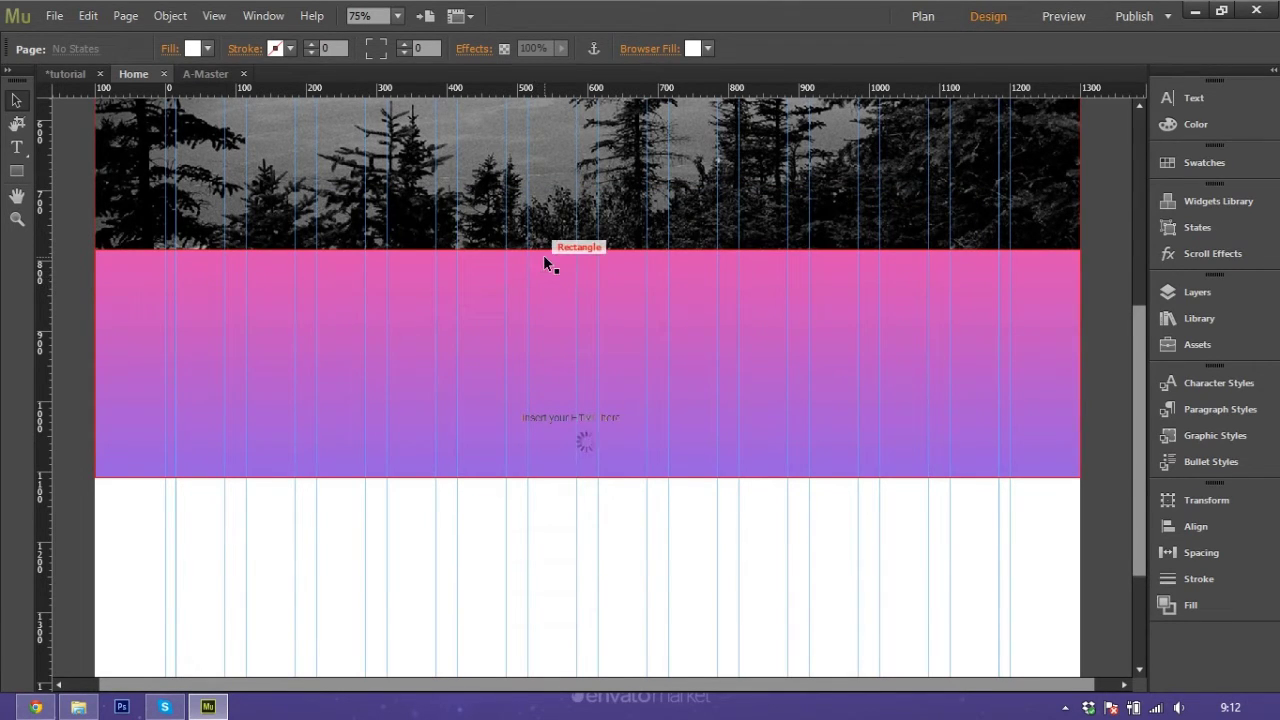
pyautogui.moveTo(576, 435); pyautogui.dragTo(266, 340)
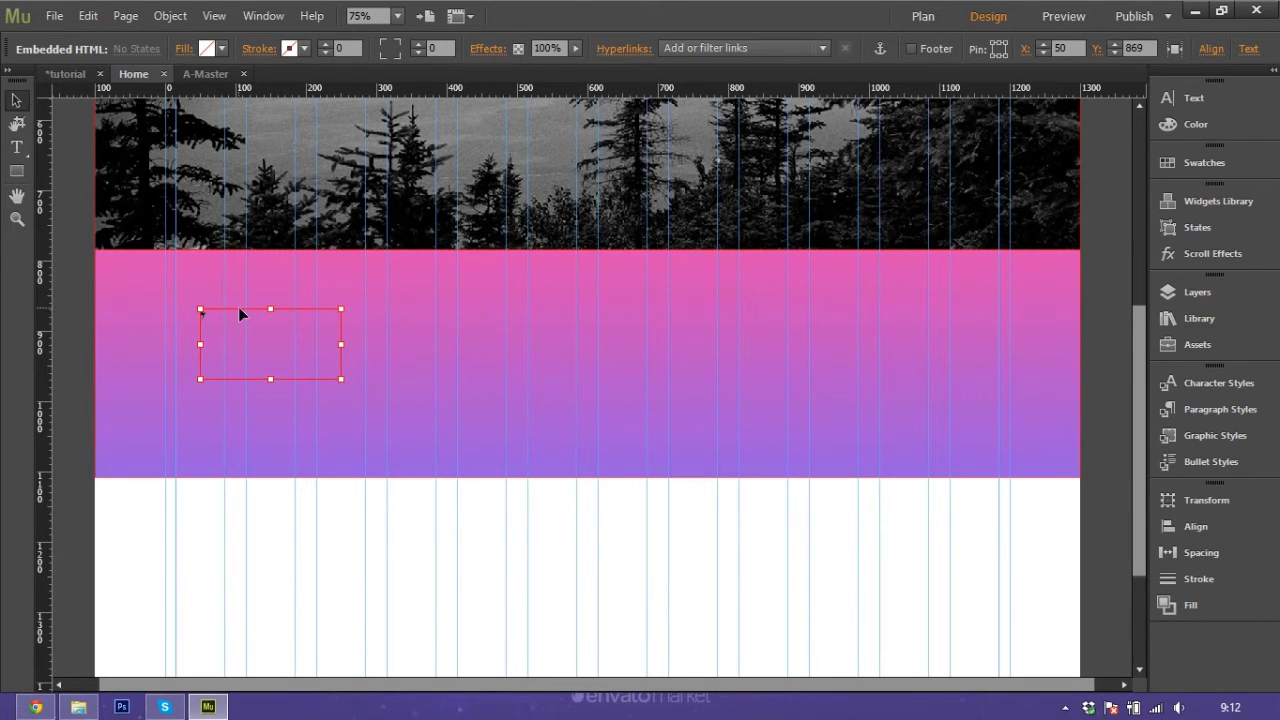
# - Format the bolt icon at size 60, centre-aligned, in white (FFFFFF)
pyautogui.click(1195, 97)
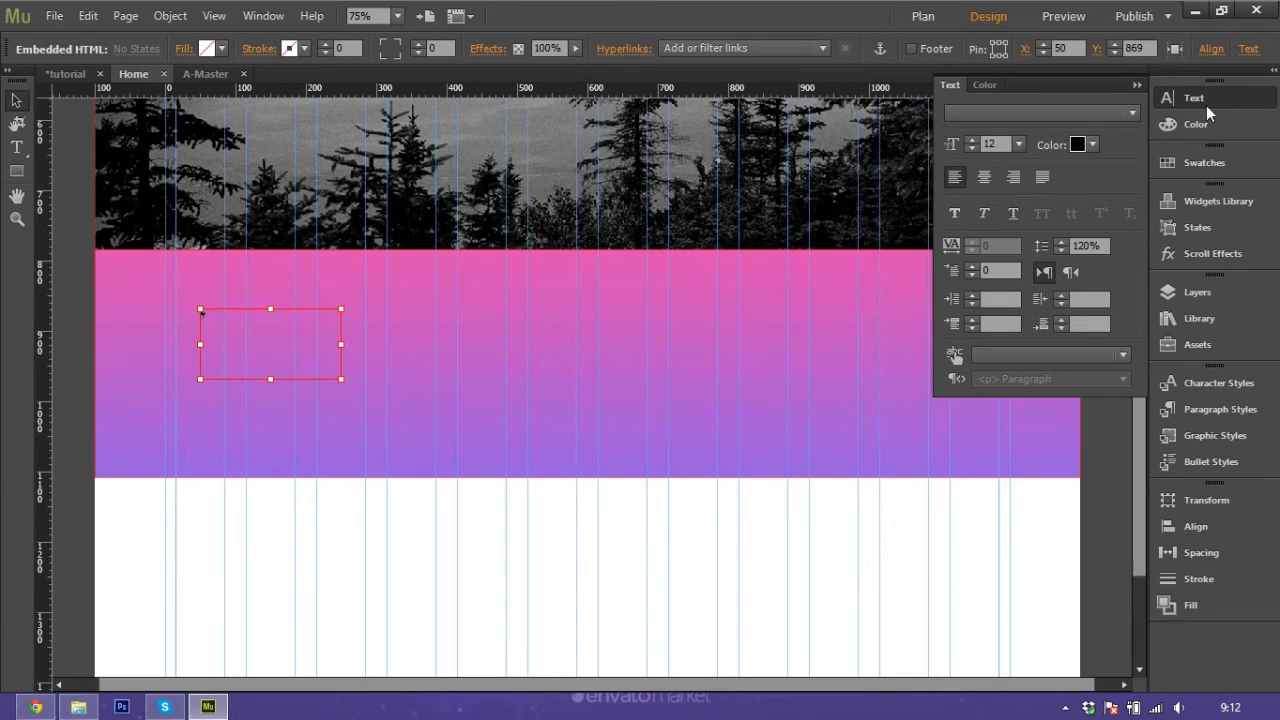
pyautogui.click(1018, 145)
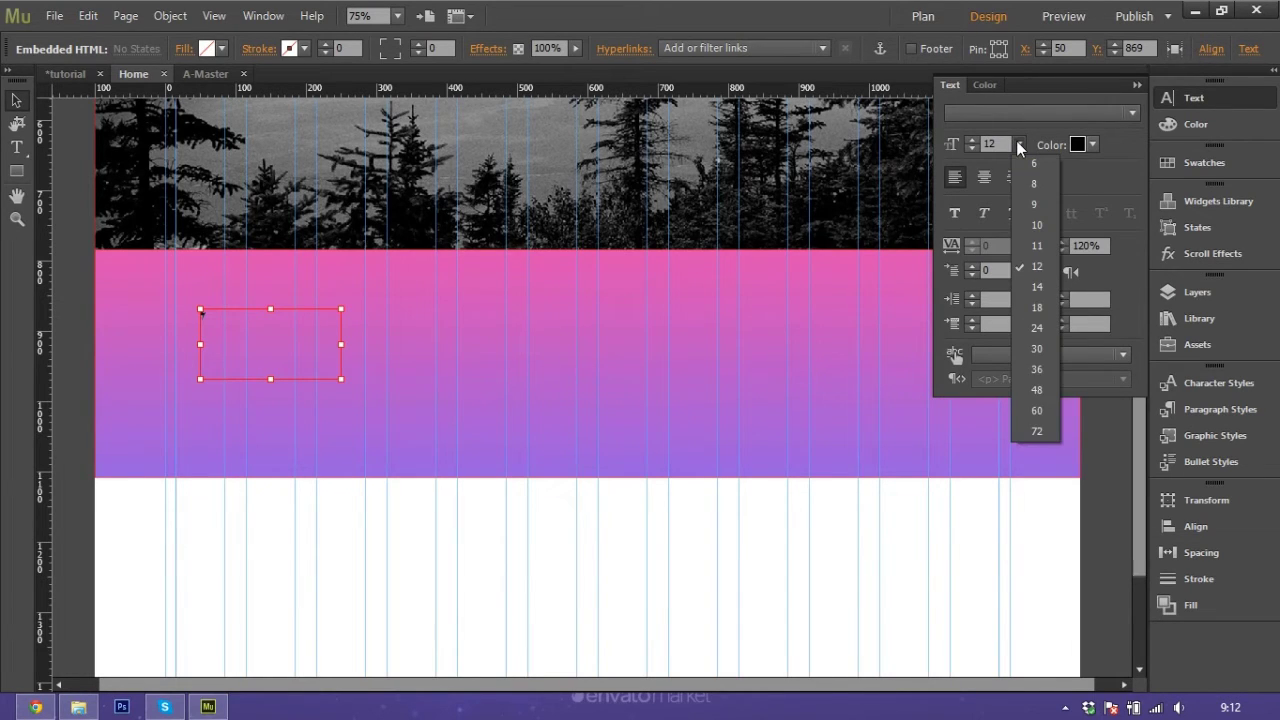
pyautogui.click(1043, 411)
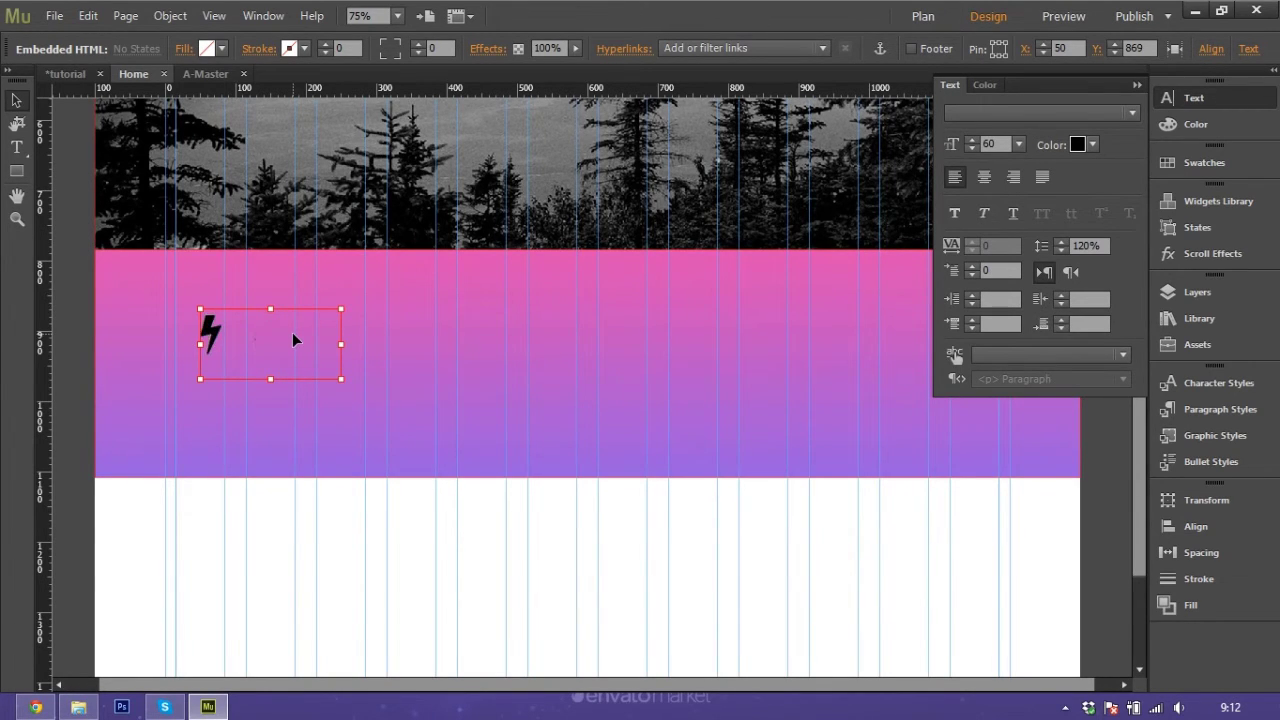
pyautogui.click(987, 184)
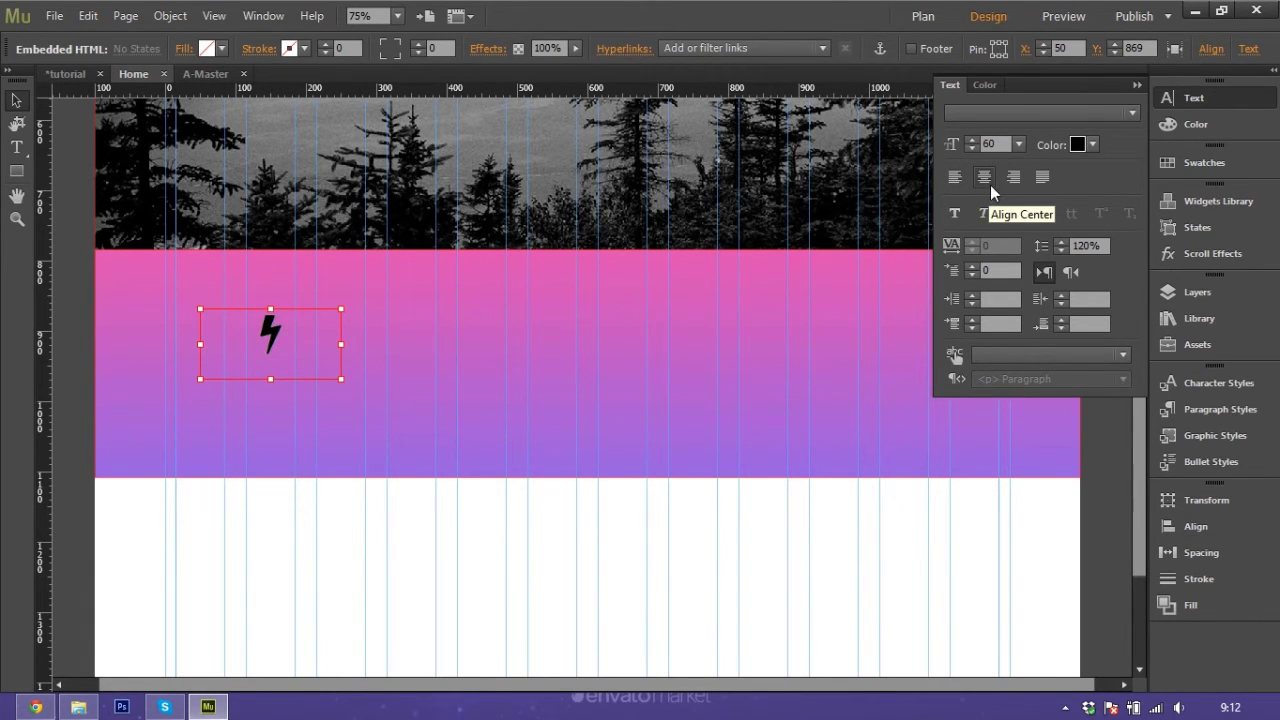
pyautogui.click(1093, 145)
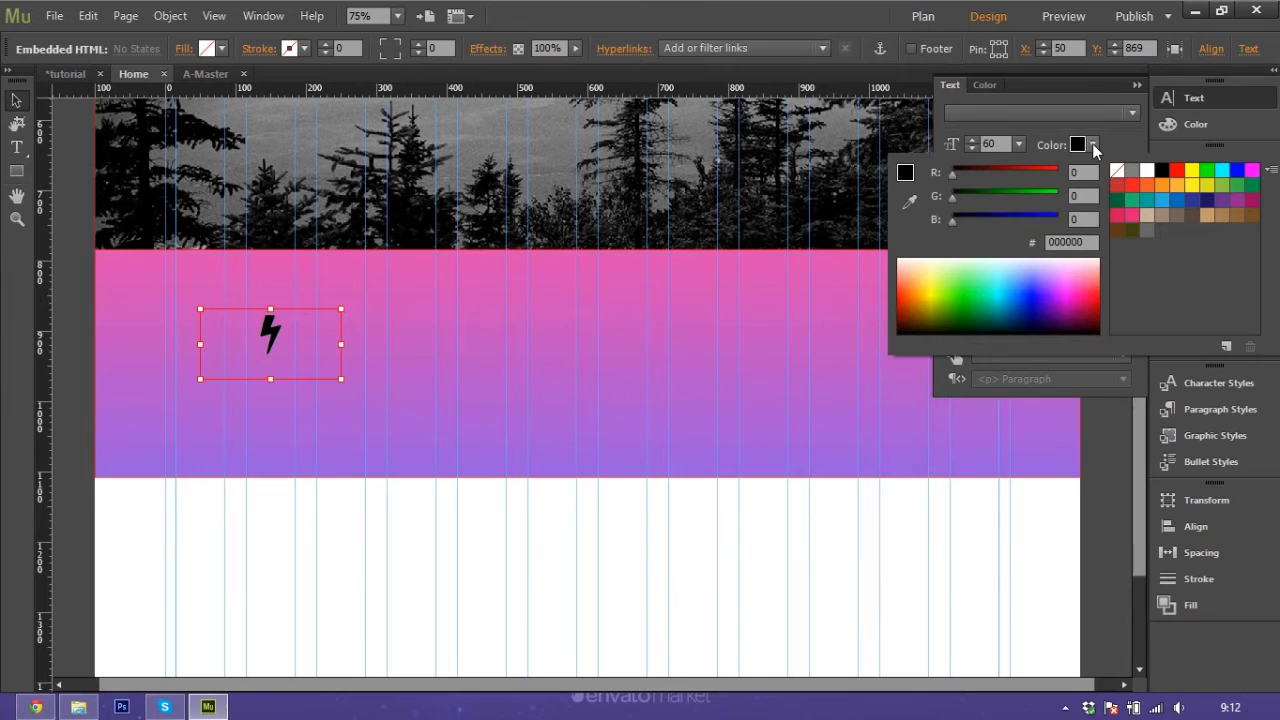
pyautogui.click(1147, 171)
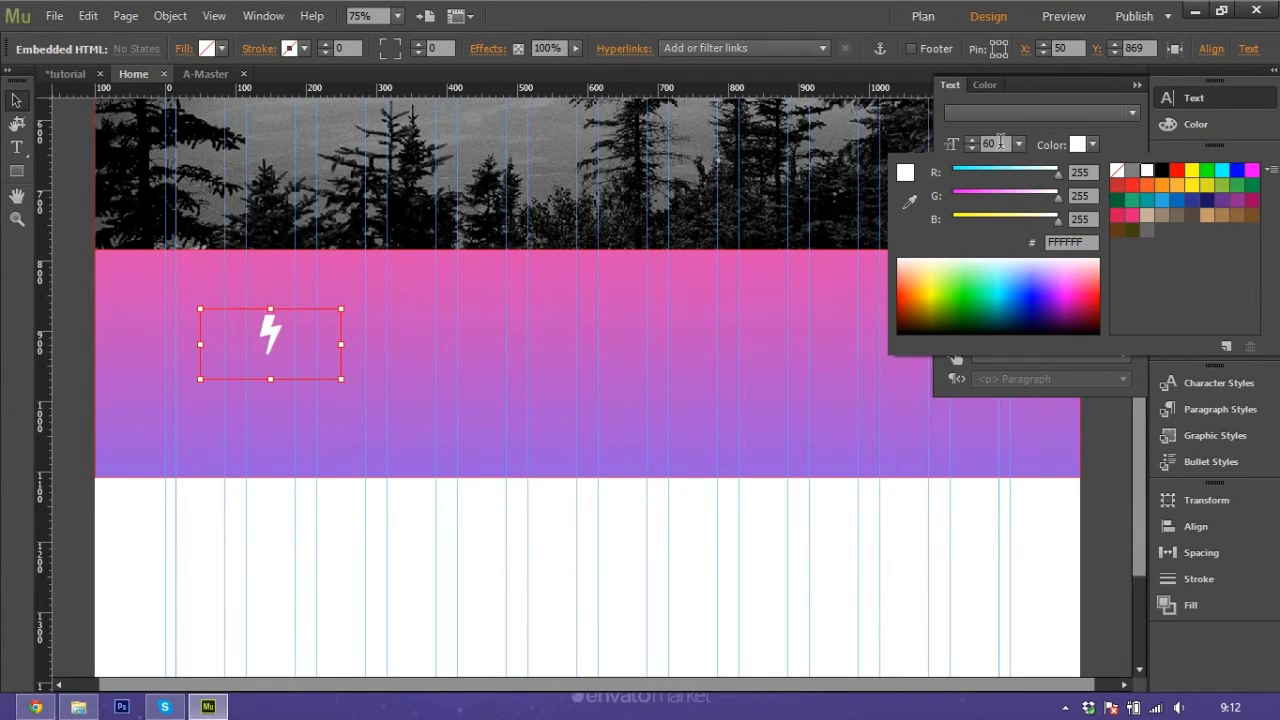
pyautogui.click(1137, 86)
pyautogui.click(1137, 85)
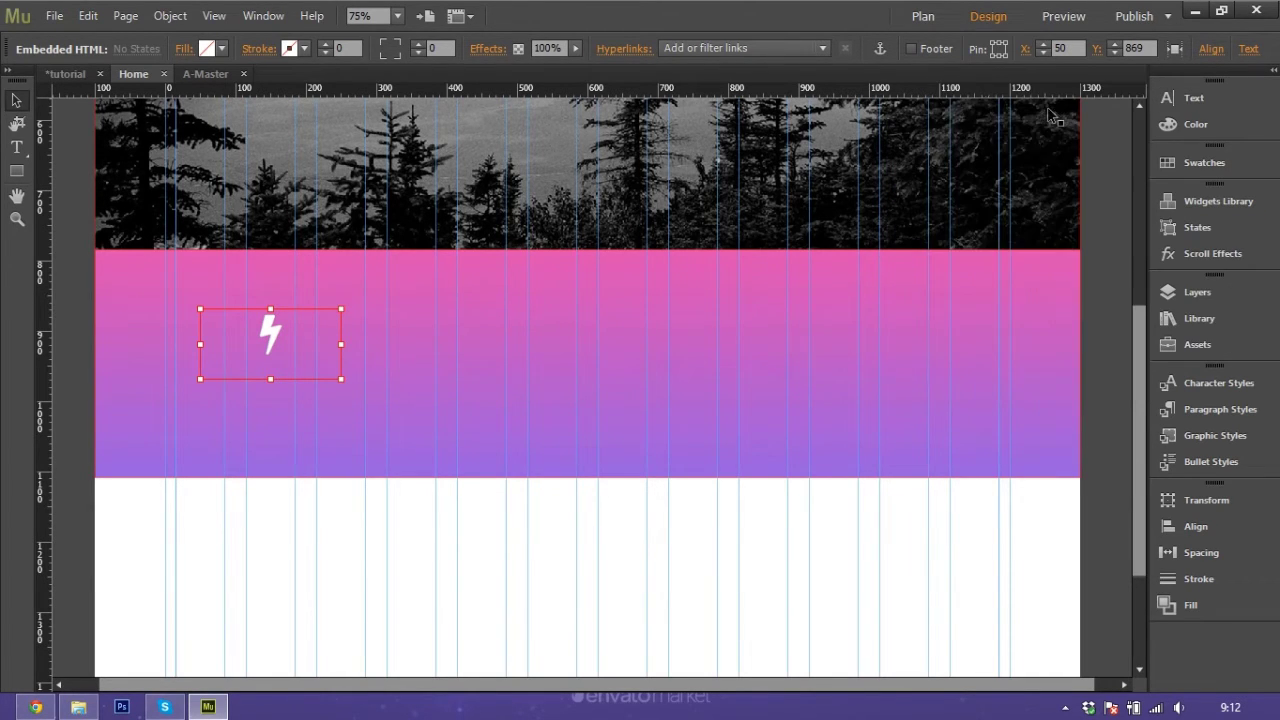
# - Set the bolt icon's frame width to 100 and move it to about X 100, Y 870, leaving it deselected
pyautogui.click(1240, 502)
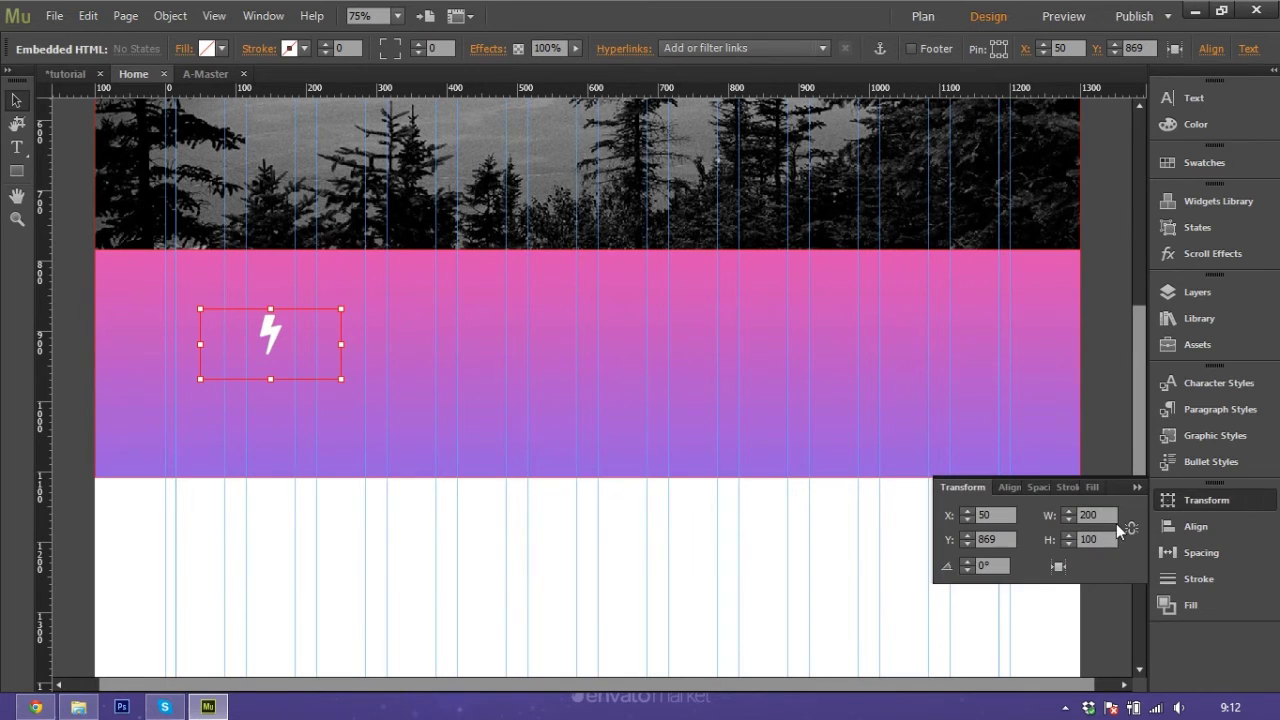
pyautogui.click(1090, 515)
pyautogui.press('Return')
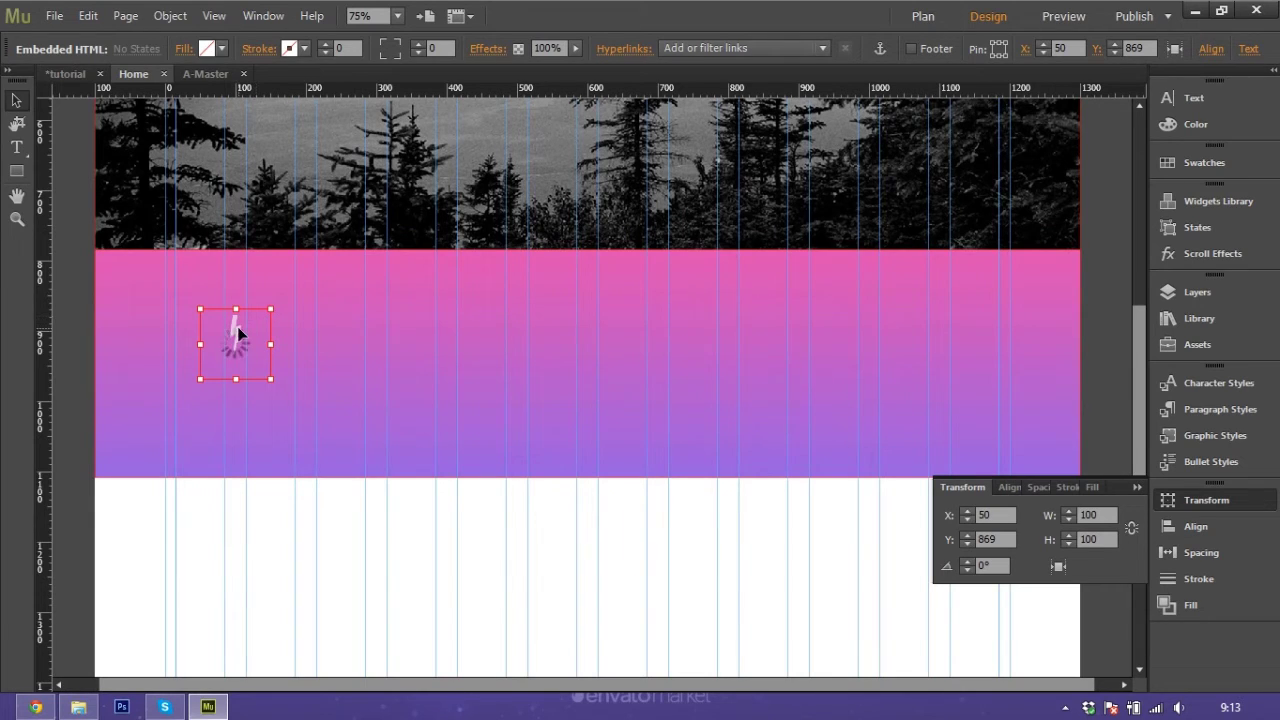
pyautogui.moveTo(246, 327); pyautogui.dragTo(270, 335)
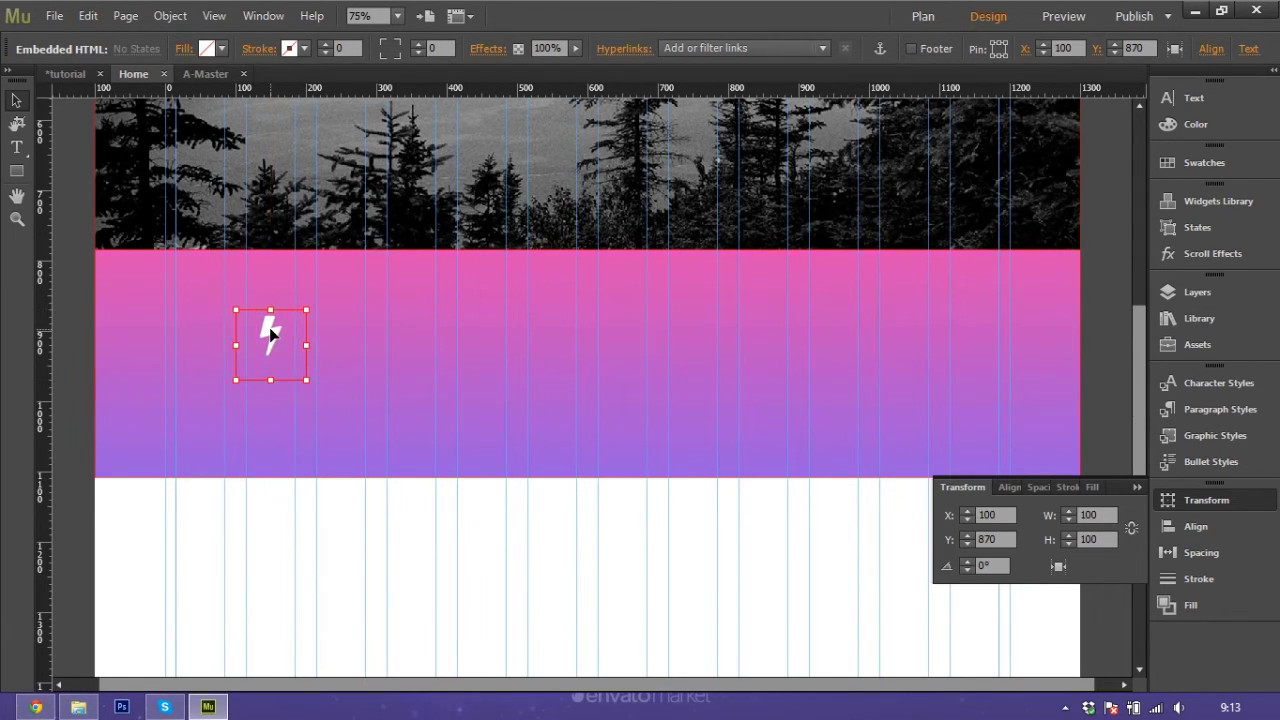
pyautogui.click(384, 559)
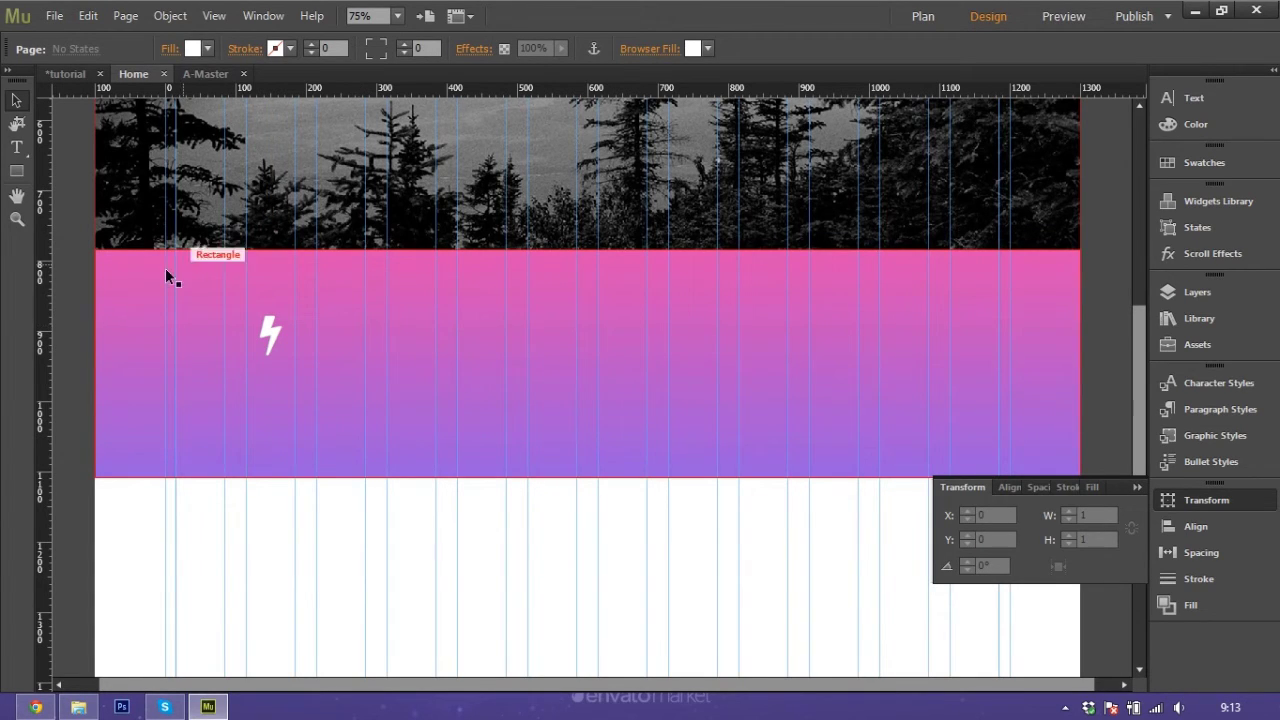
# - Draw a text frame about 270 by 47 below the bolt icon at X 15, Y 956, and set it to centred Open Sans
pyautogui.click(16, 147)
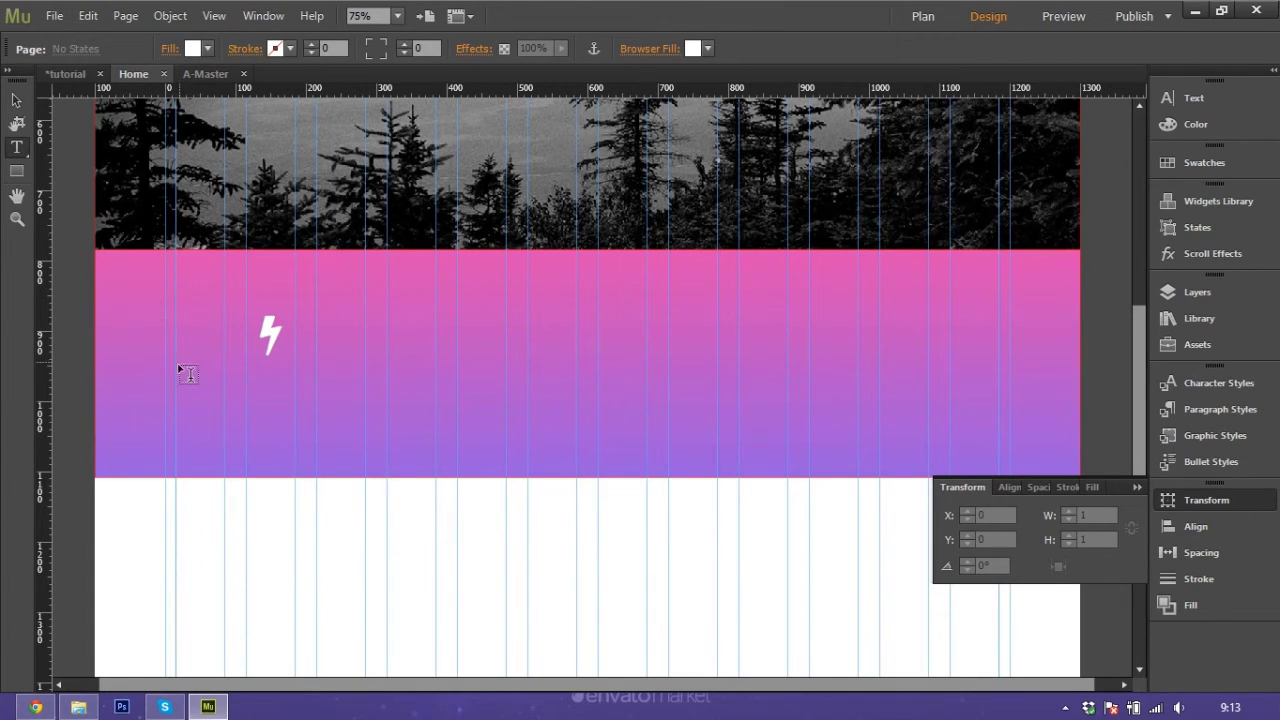
pyautogui.moveTo(176, 371); pyautogui.dragTo(368, 403)
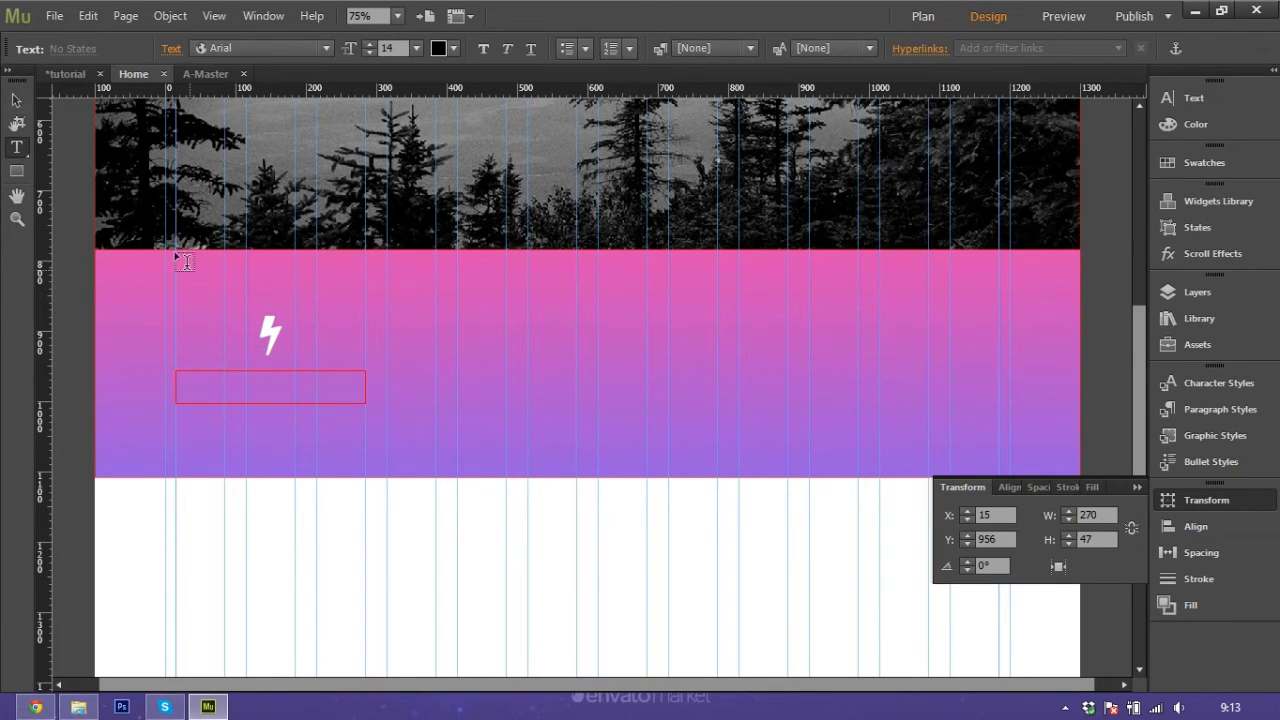
pyautogui.click(16, 100)
pyautogui.click(1200, 104)
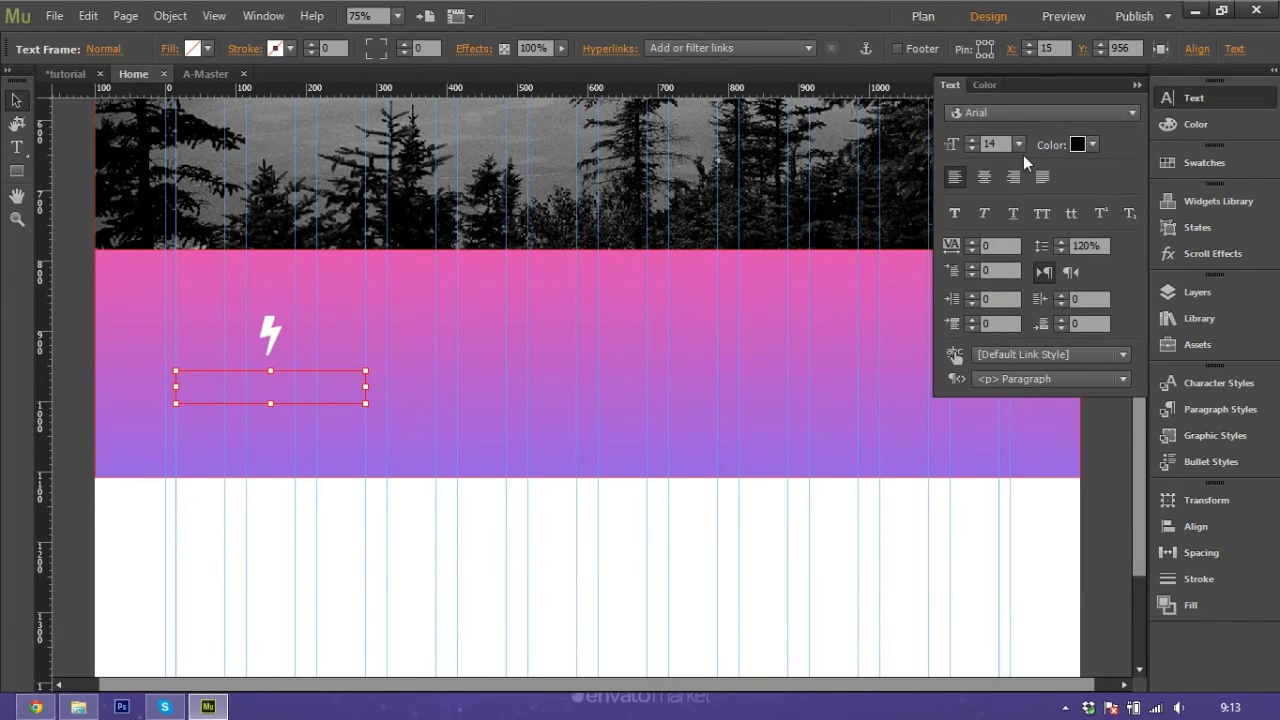
pyautogui.click(1012, 114)
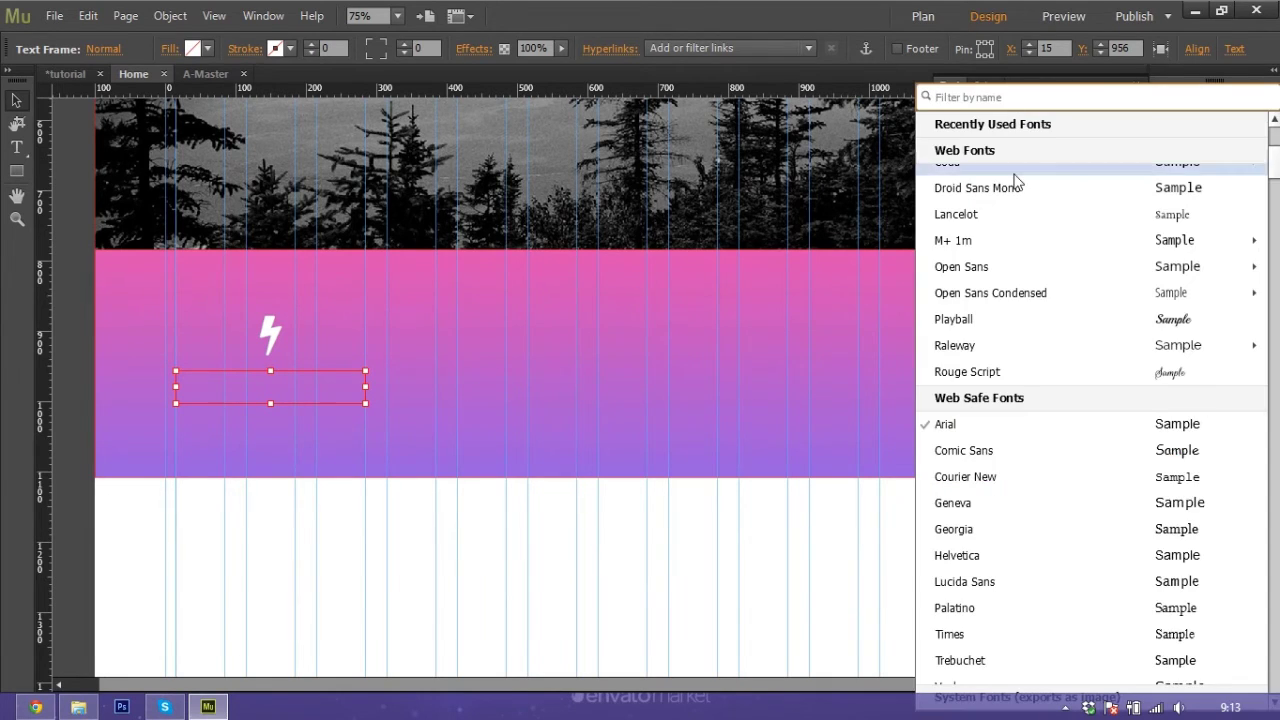
pyautogui.scroll(5, 1014, 170)
pyautogui.click(1013, 158)
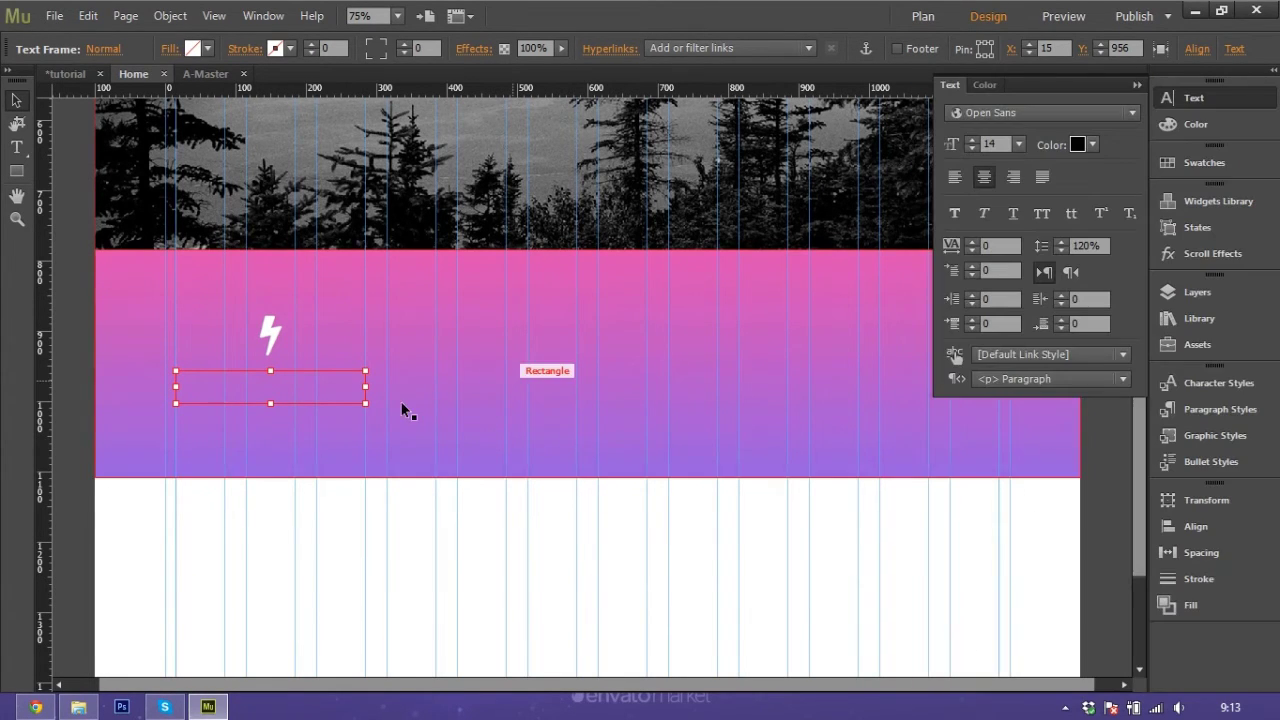
# - Enter BOLT in the text frame, set the text to size 24 in white, and deselect the frame
pyautogui.doubleClick(316, 380)
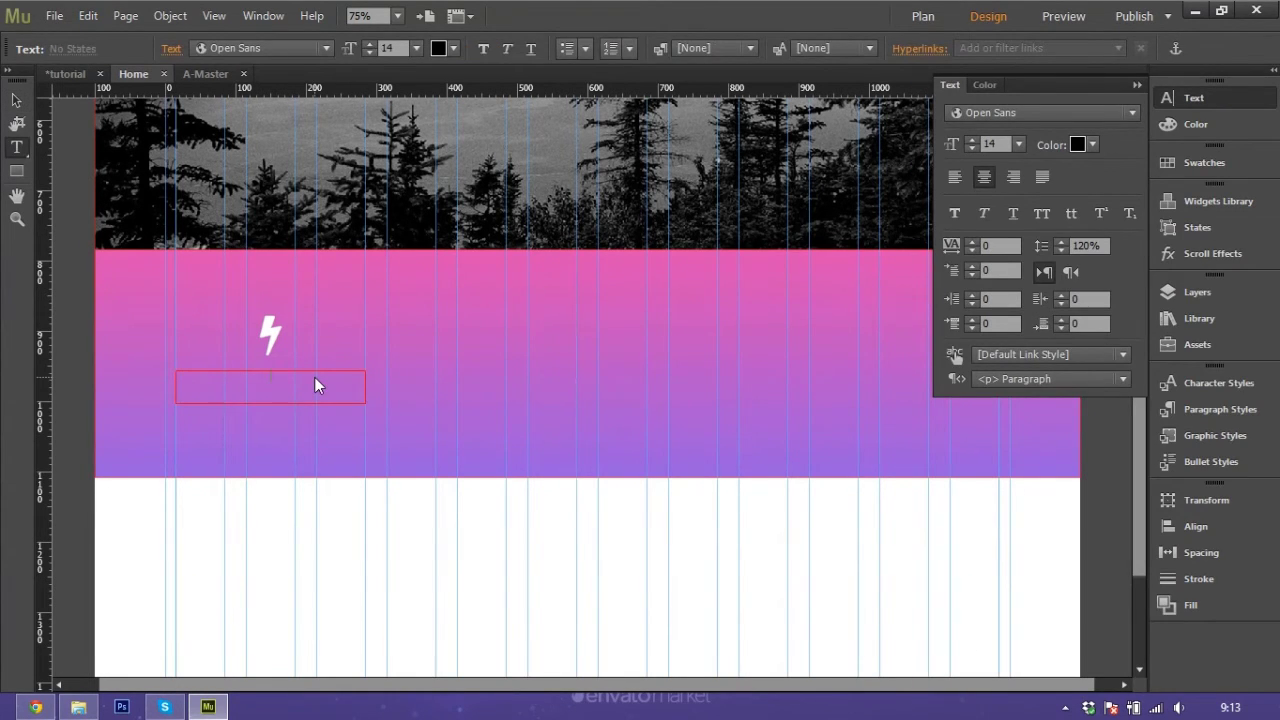
pyautogui.write('BOLT')
pyautogui.press('Escape')
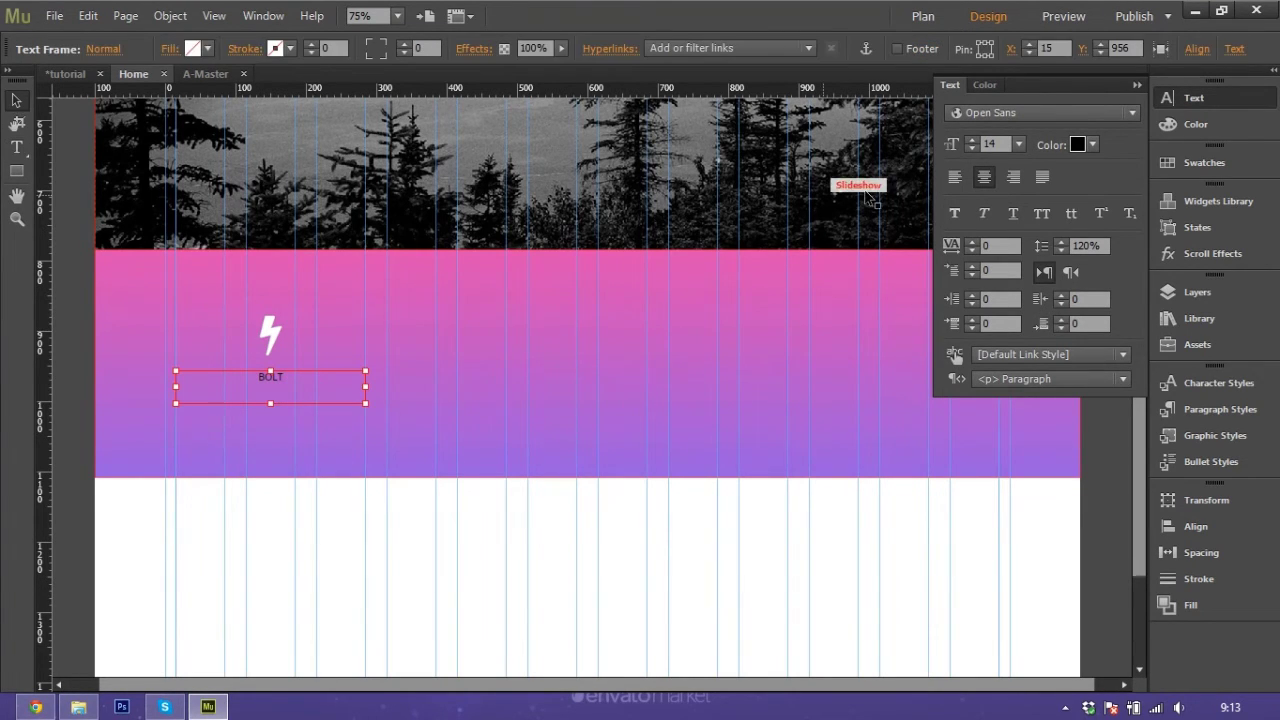
pyautogui.click(1016, 145)
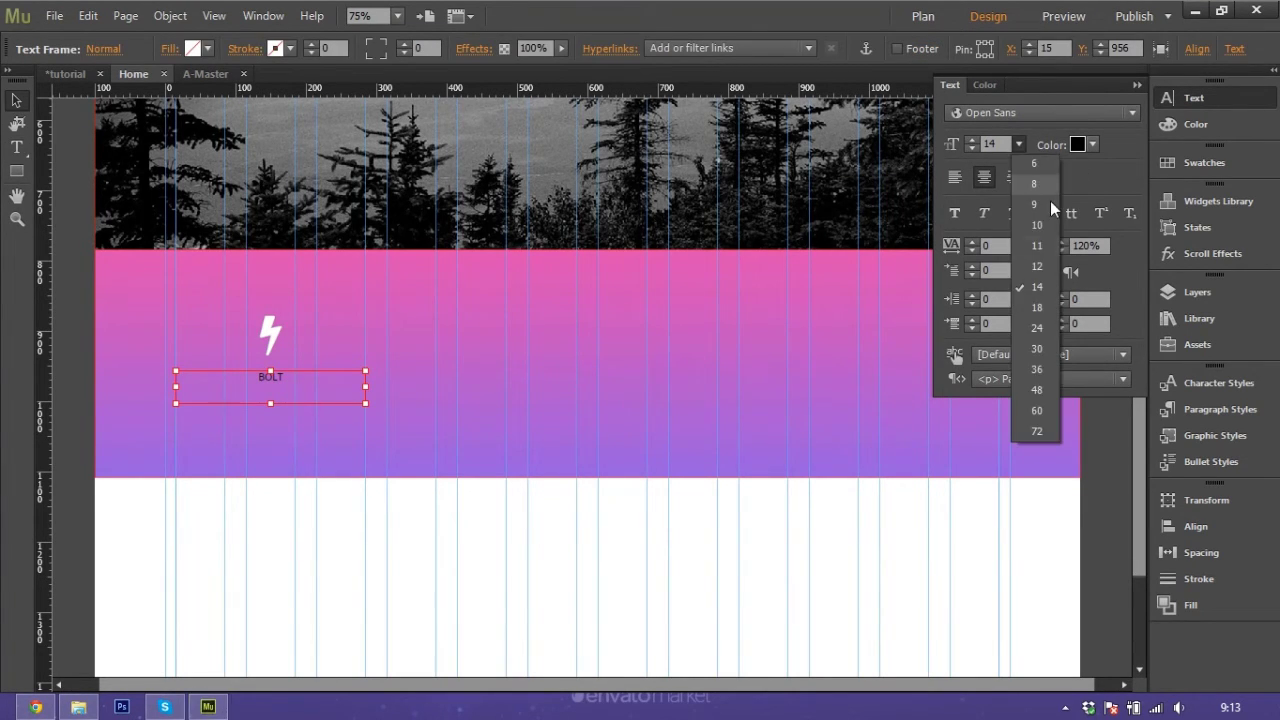
pyautogui.click(1050, 330)
pyautogui.click(1093, 145)
pyautogui.click(1147, 178)
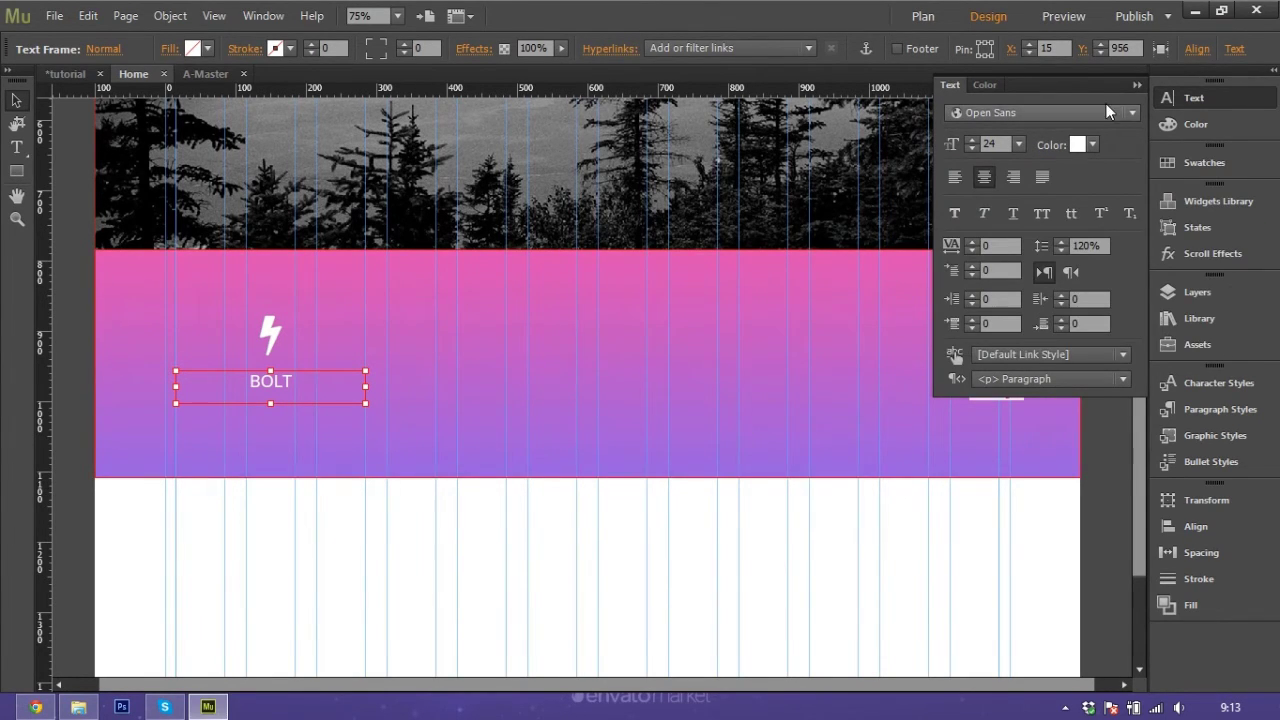
pyautogui.click(477, 543)
# - Preview the Home page in the browser, check the bolt icon and its label in the gradient section, and return to Muse
pyautogui.scroll(1, 430, 440)
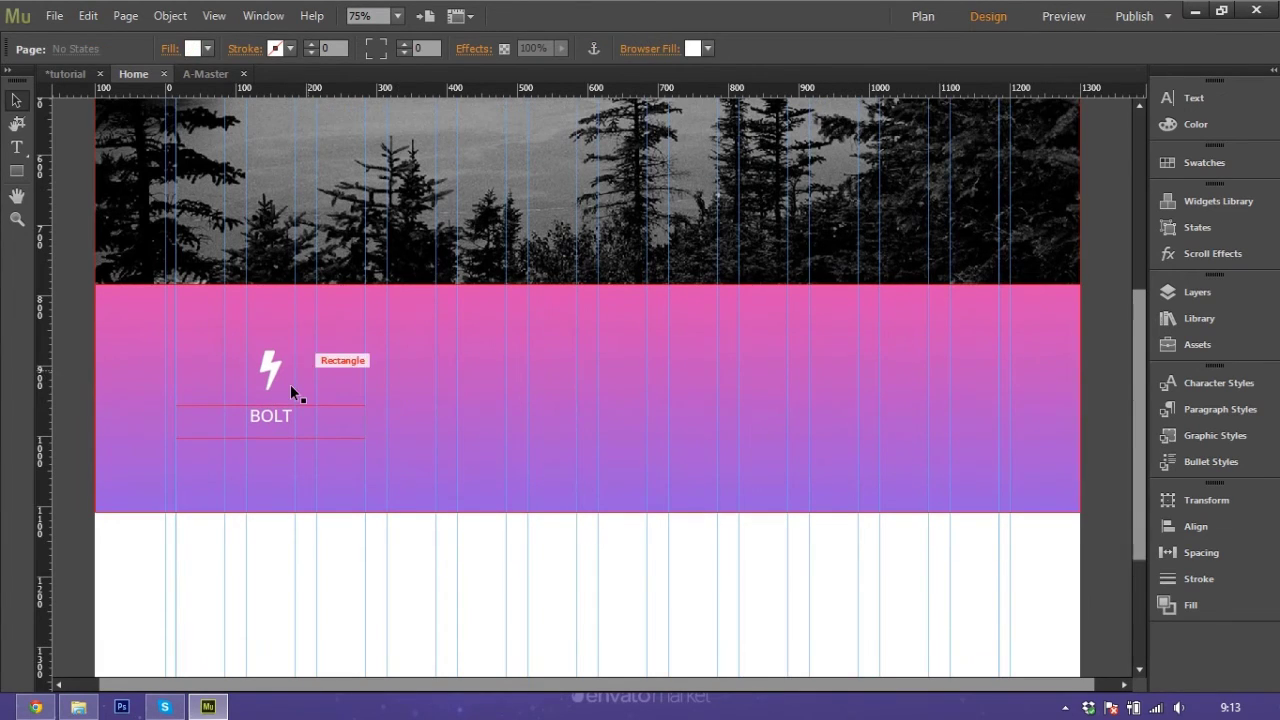
pyautogui.click(54, 16)
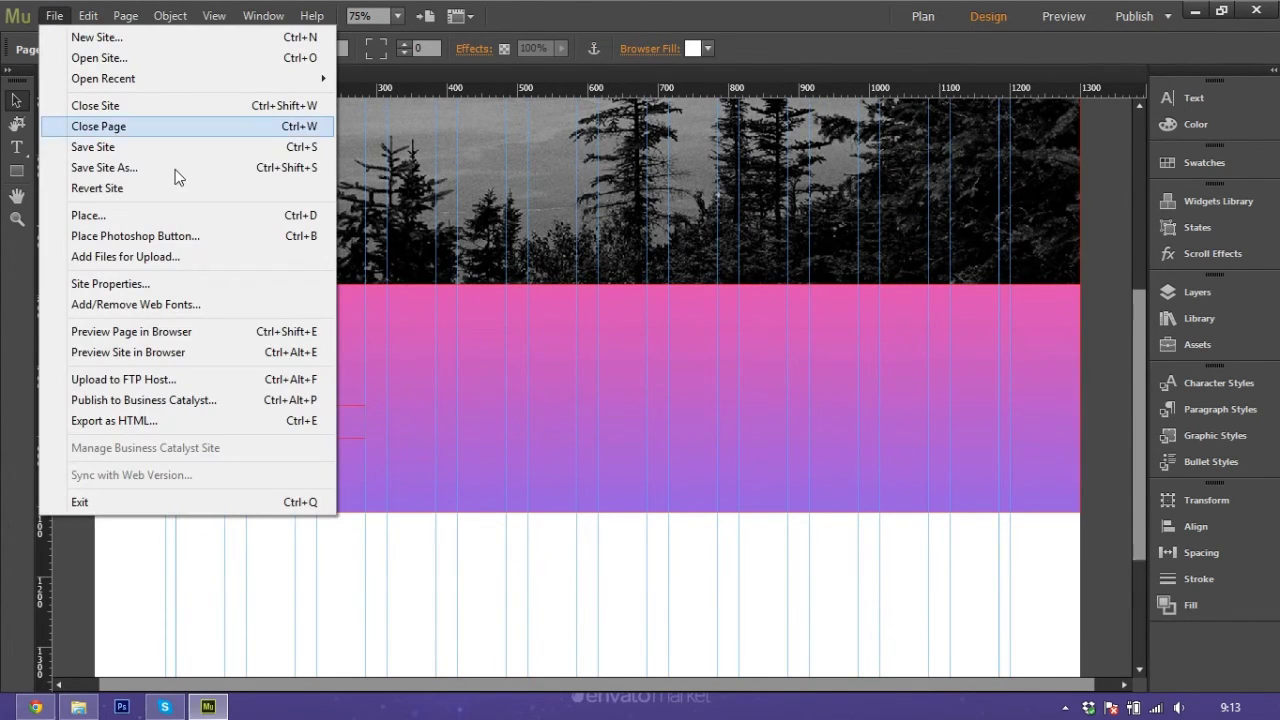
pyautogui.click(210, 332)
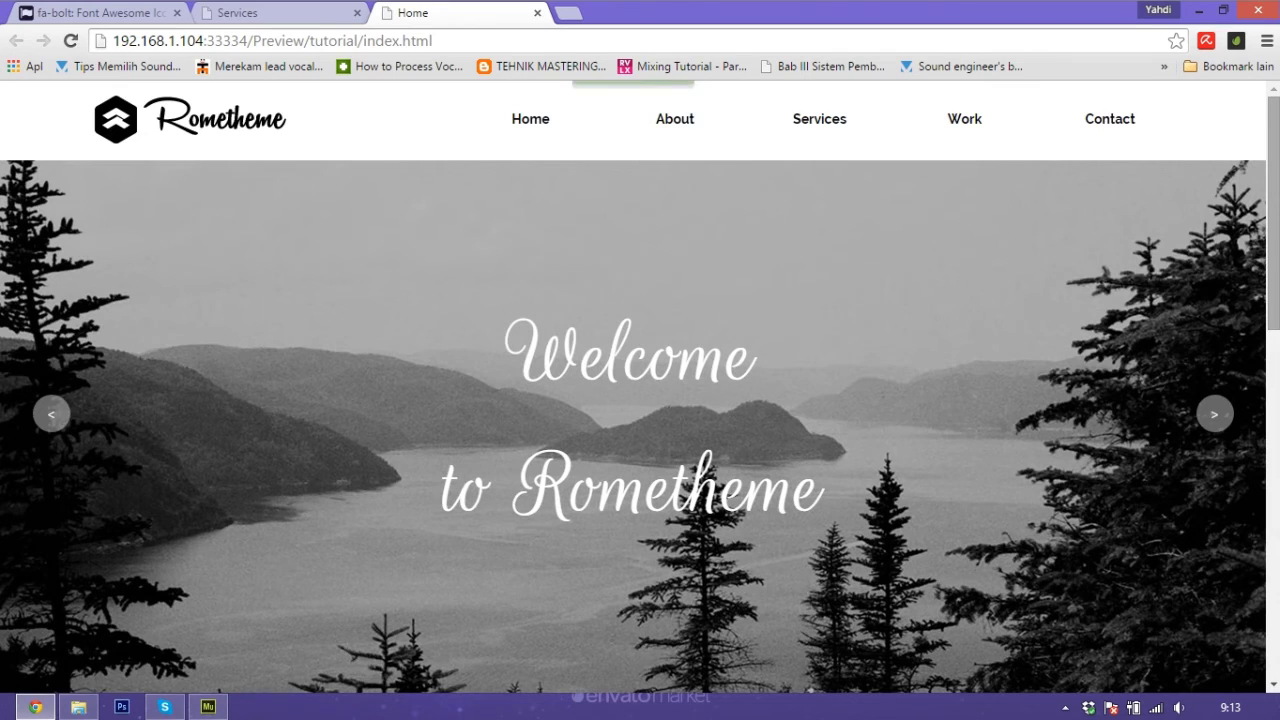
pyautogui.scroll(-6, 1192, 354)
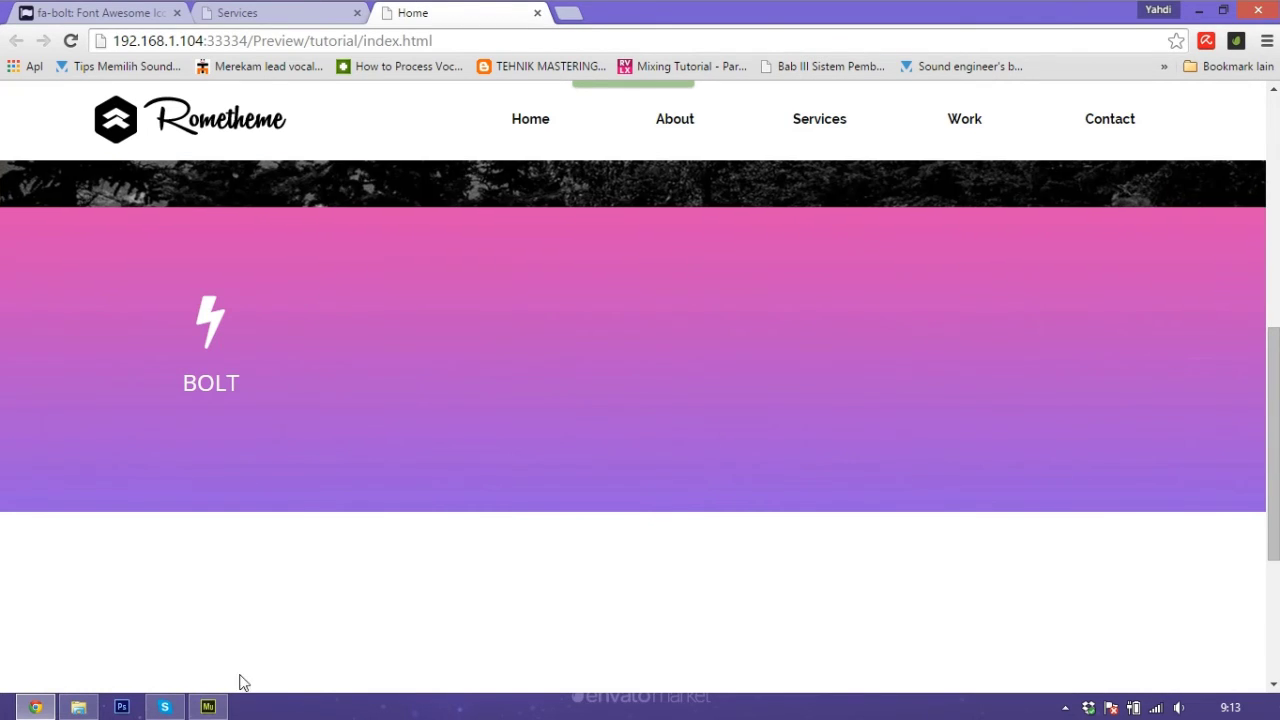
pyautogui.click(208, 707)
pyautogui.click(274, 386)
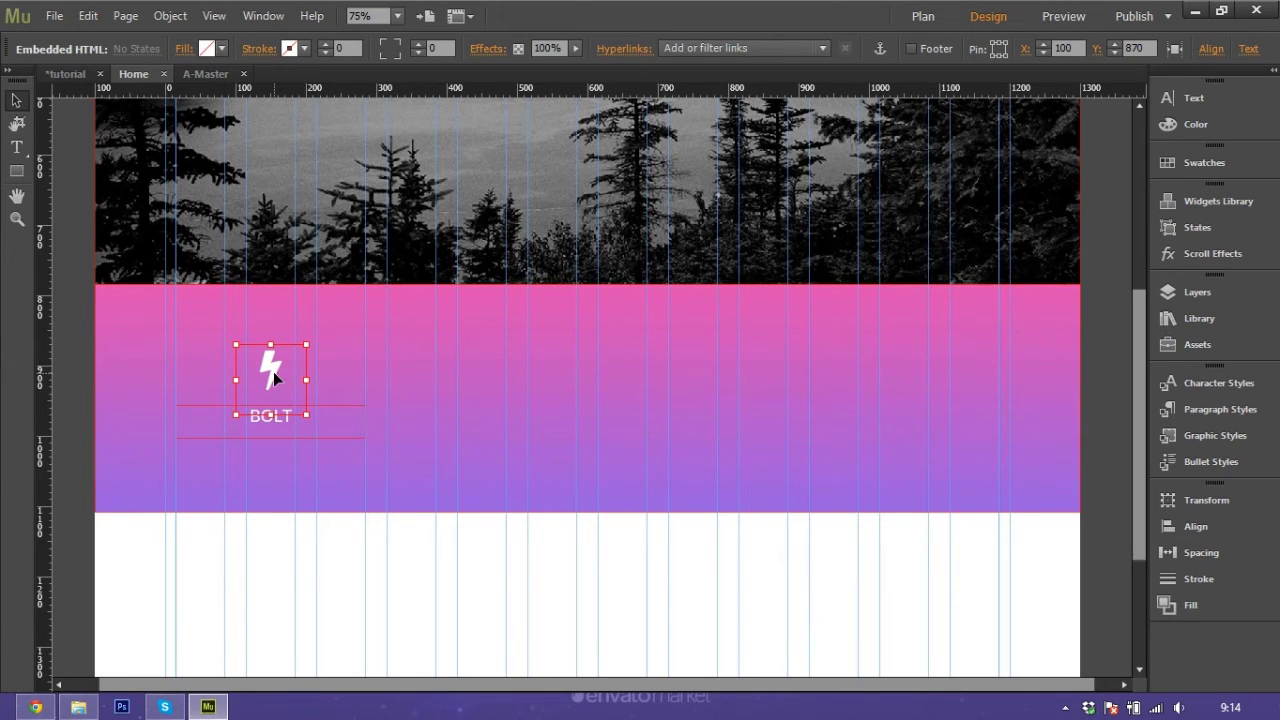
# - Switch to Chrome, return to Font Awesome's icon list, and open the book icon under Web Application Icons down to its code
pyautogui.click(35, 707)
pyautogui.click(100, 12)
pyautogui.scroll(4, 352, 354)
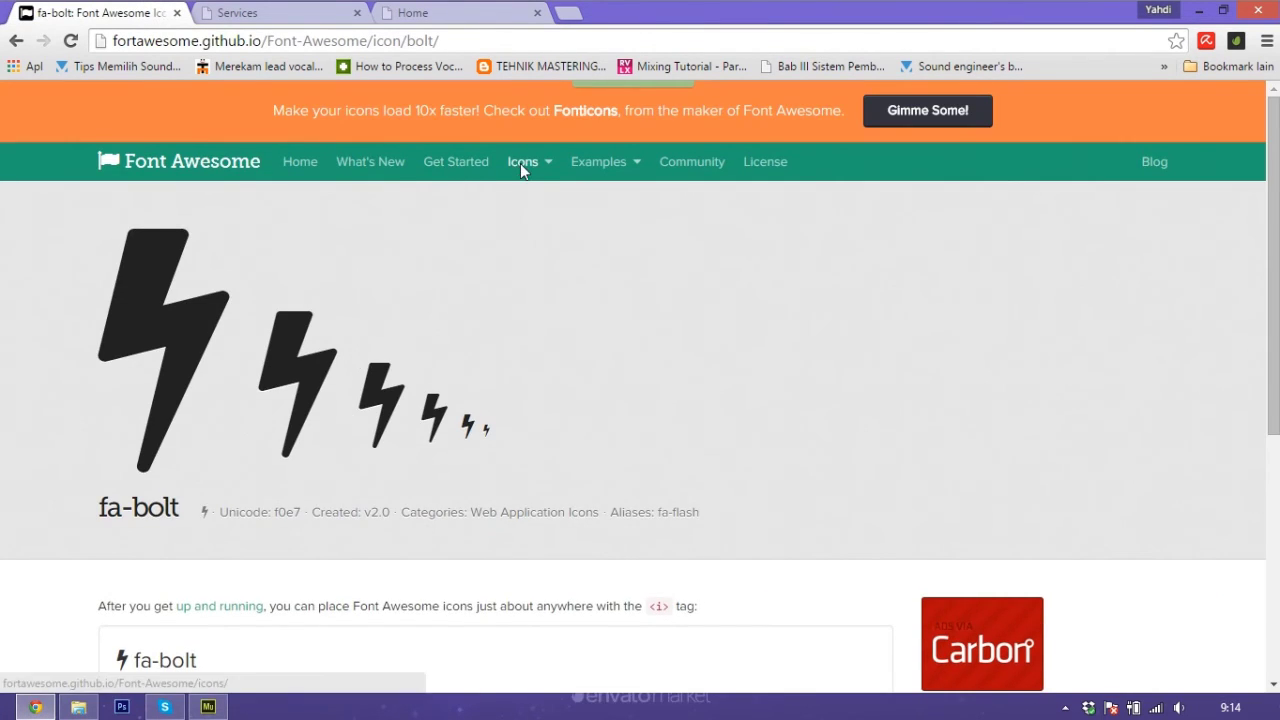
pyautogui.click(520, 163)
pyautogui.scroll(-15, 397, 396)
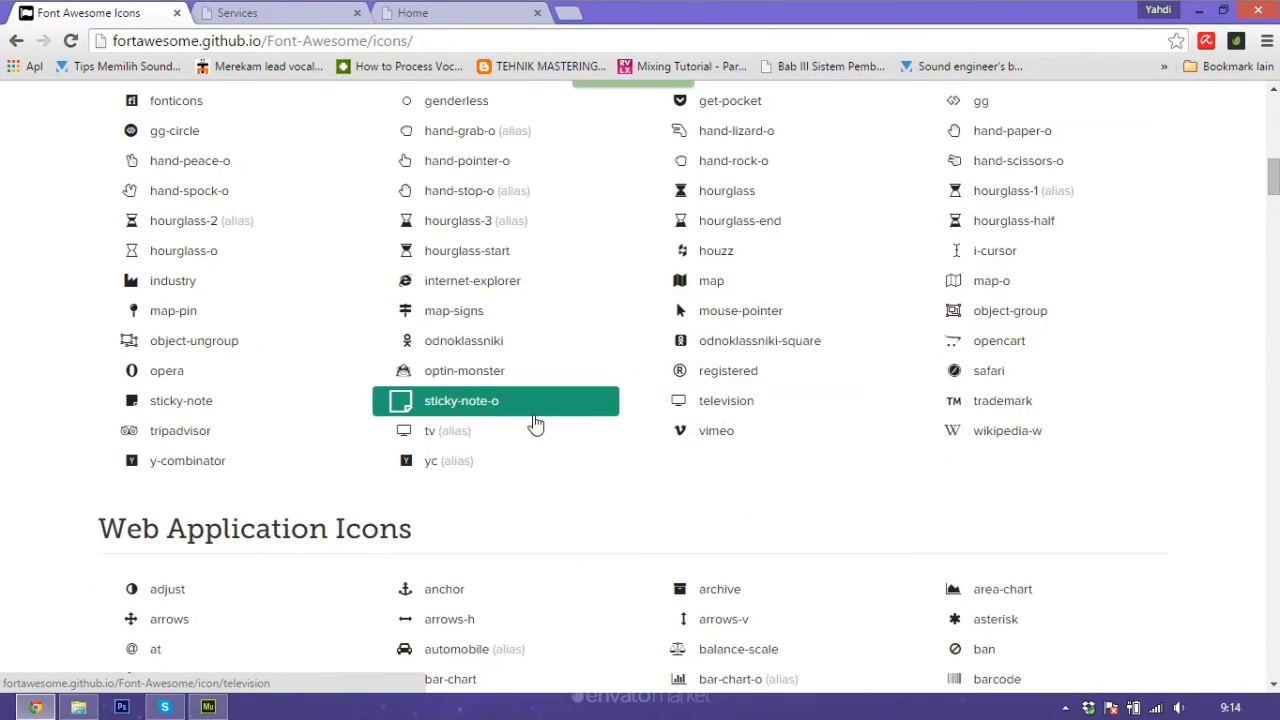
pyautogui.scroll(-2, 415, 428)
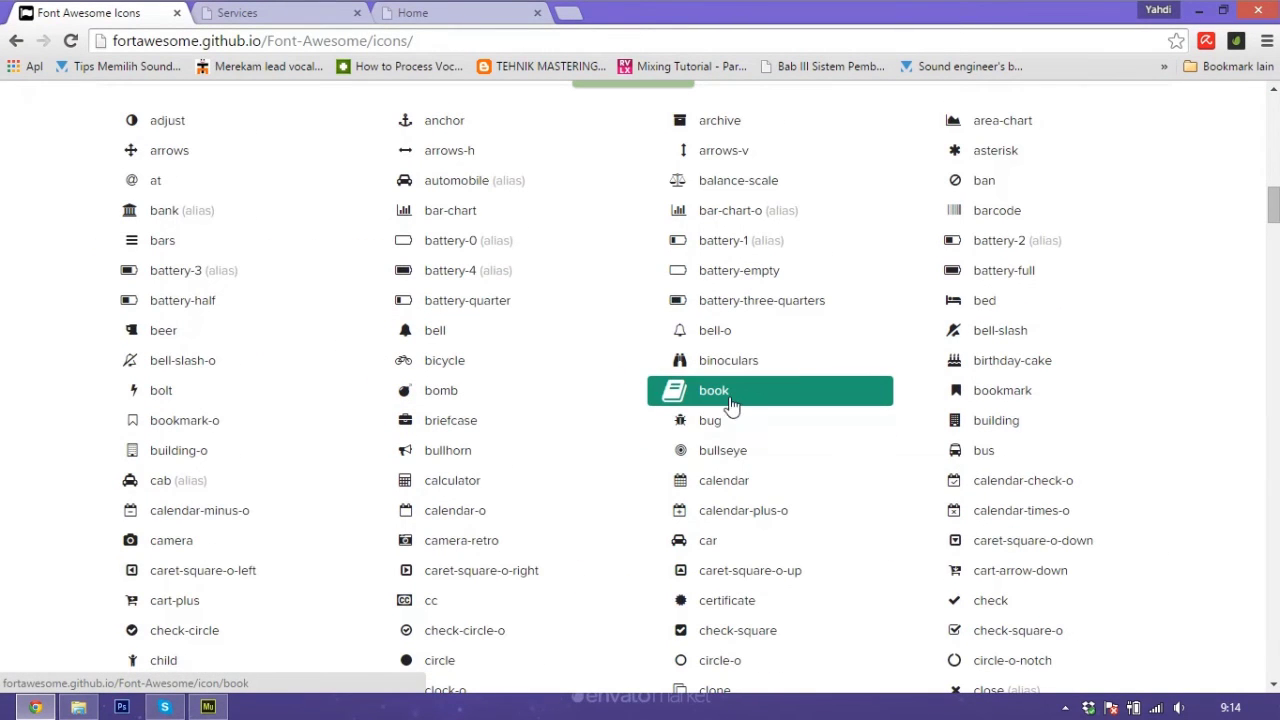
pyautogui.click(729, 391)
pyautogui.scroll(-2, 157, 505)
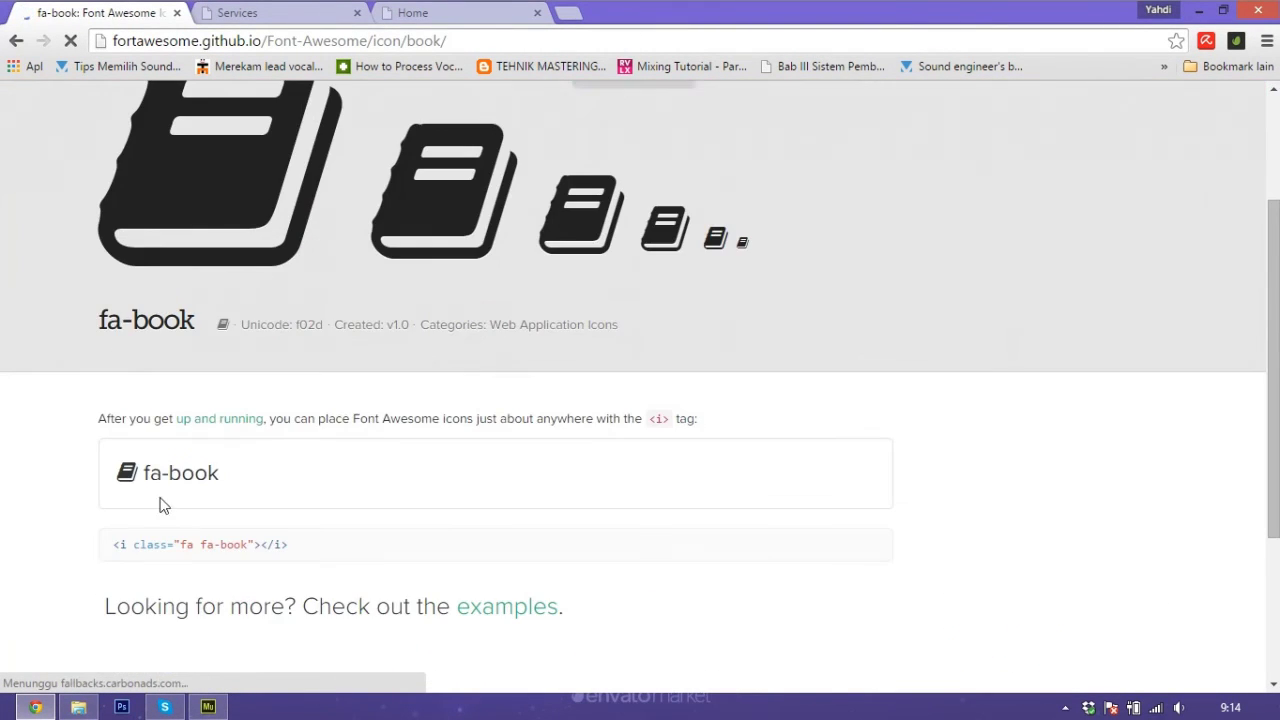
# - Copy the fa-book icon's HTML code from the Font Awesome page and switch back to Muse
pyautogui.moveTo(113, 544); pyautogui.dragTo(314, 546)
pyautogui.hotkey('ctrl', 'c')
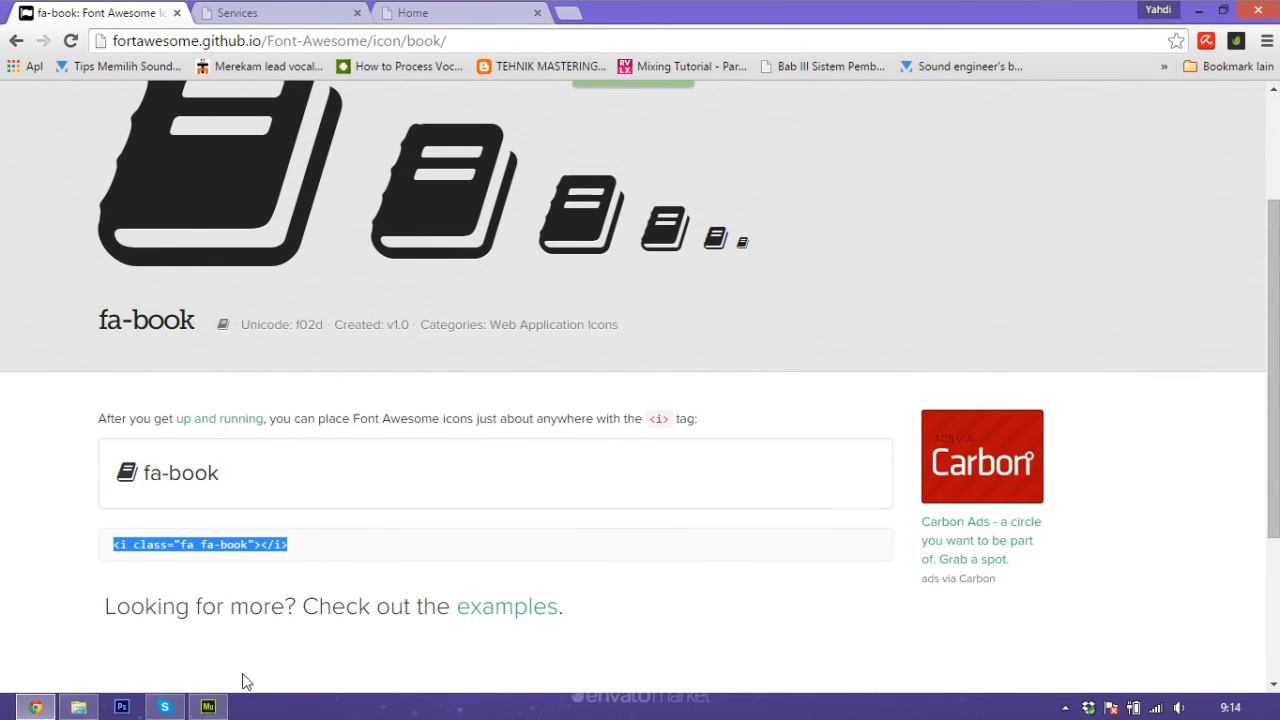
pyautogui.click(208, 707)
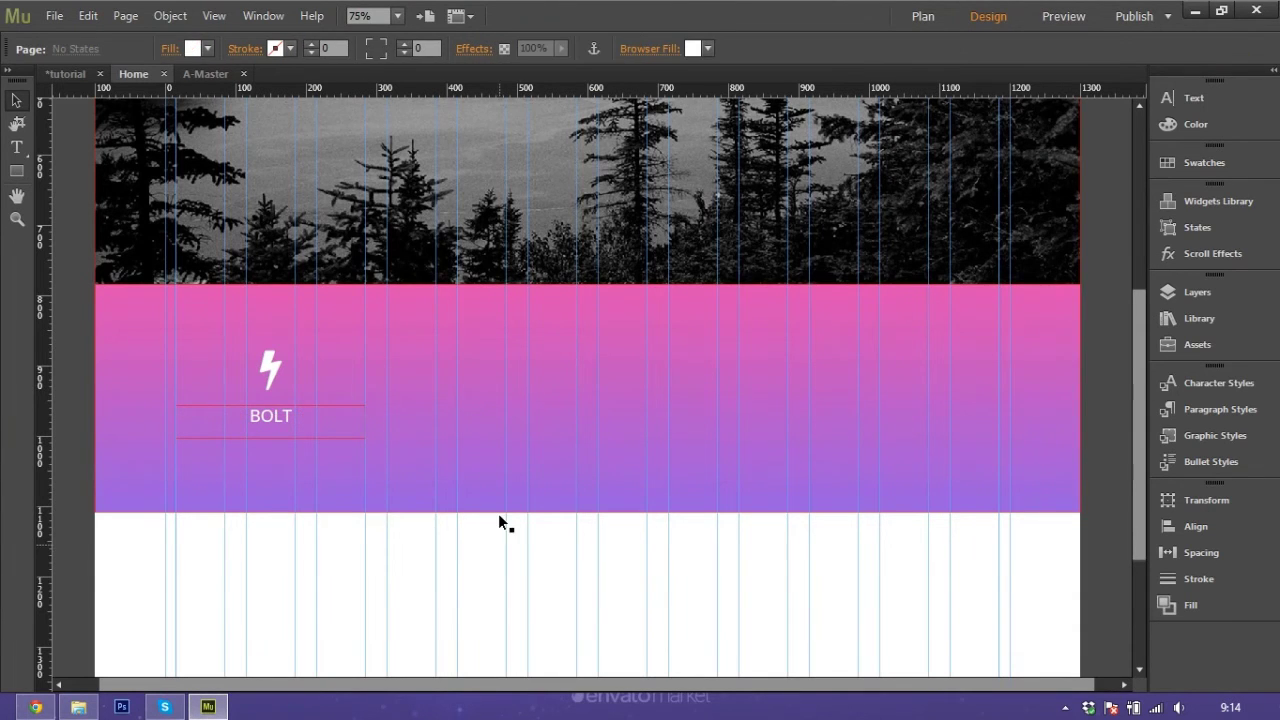
# - Insert the copied fa-book code as an embedded HTML object, place it at X 628, Y 870 level with the bolt icon, and deselect it
pyautogui.click(125, 16)
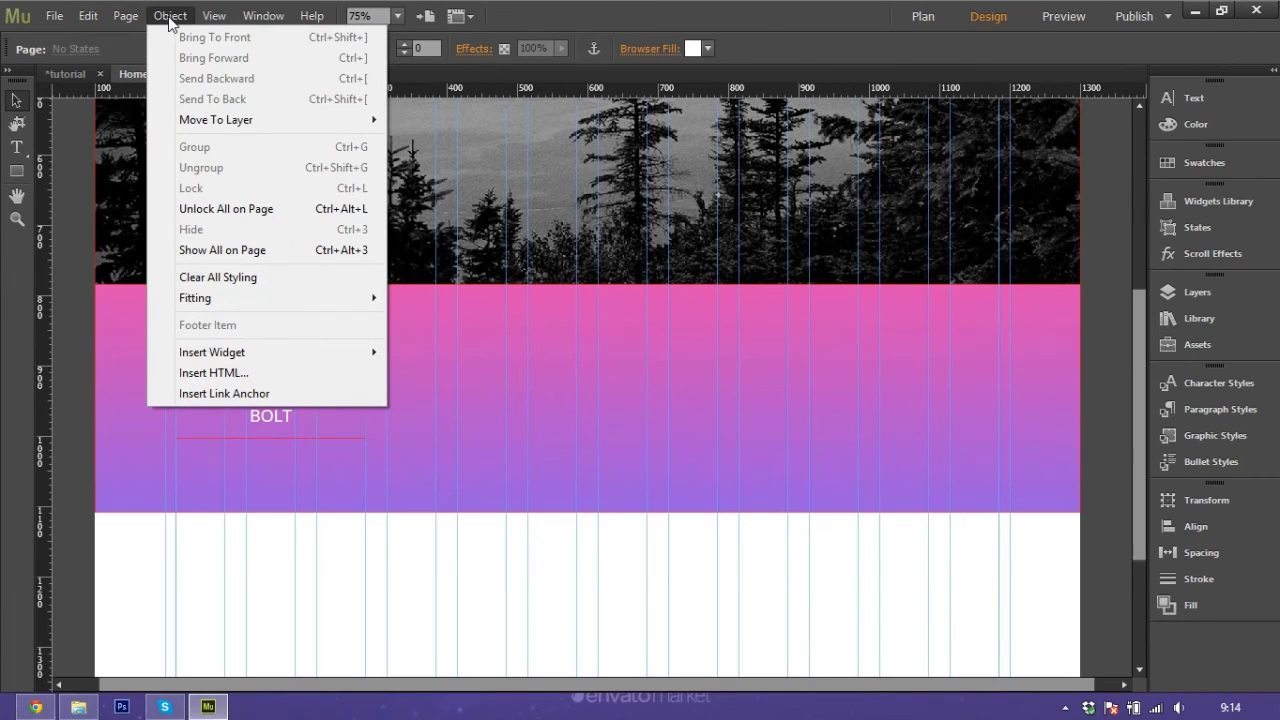
pyautogui.click(213, 372)
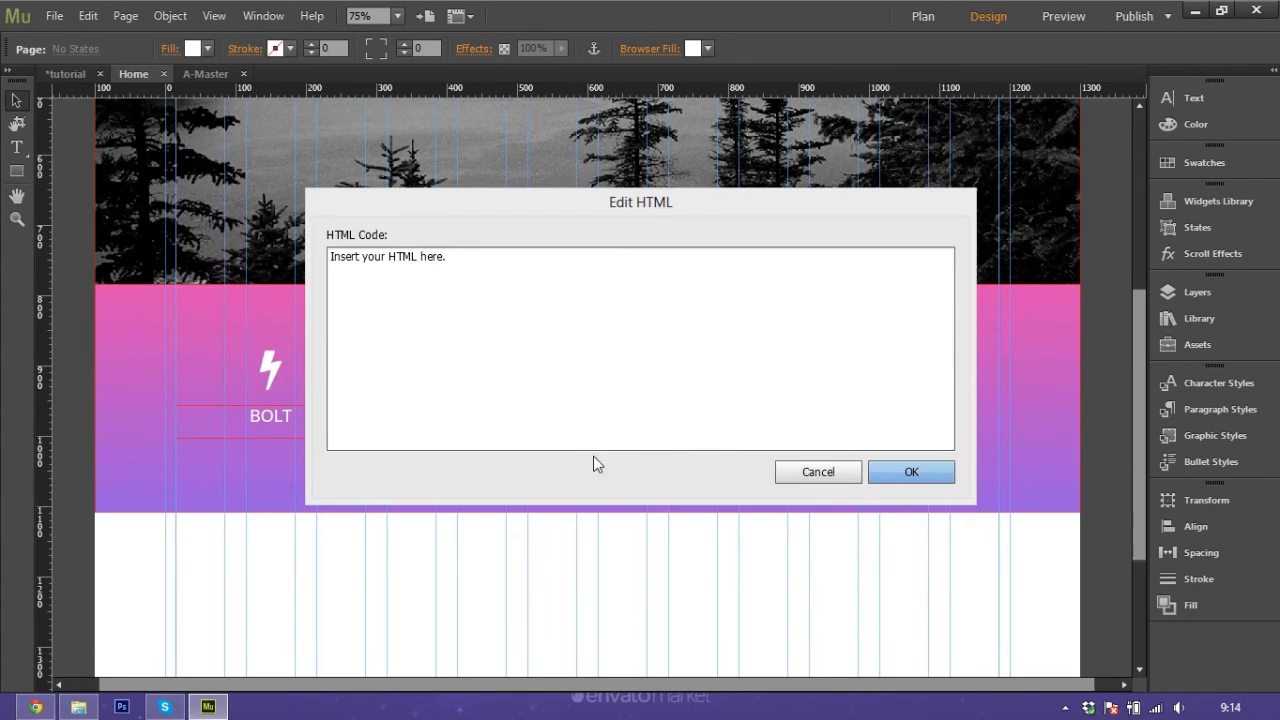
pyautogui.hotkey('ctrl', 'v')
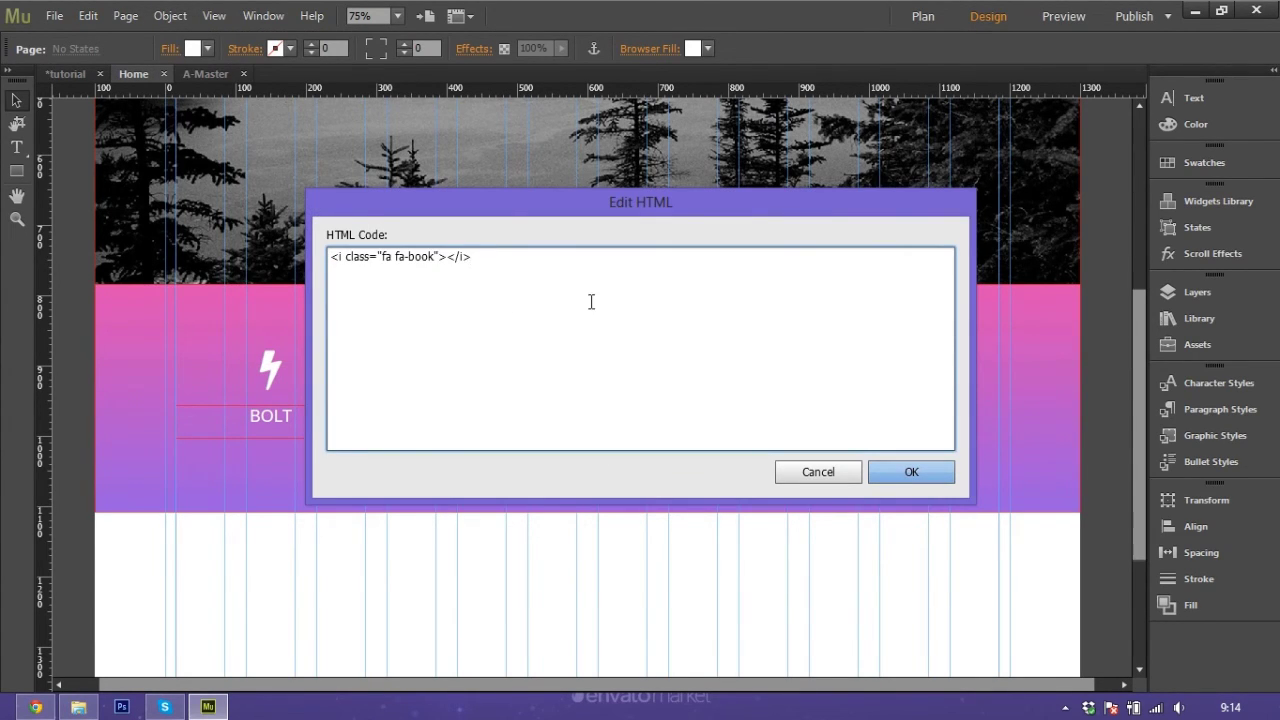
pyautogui.click(886, 478)
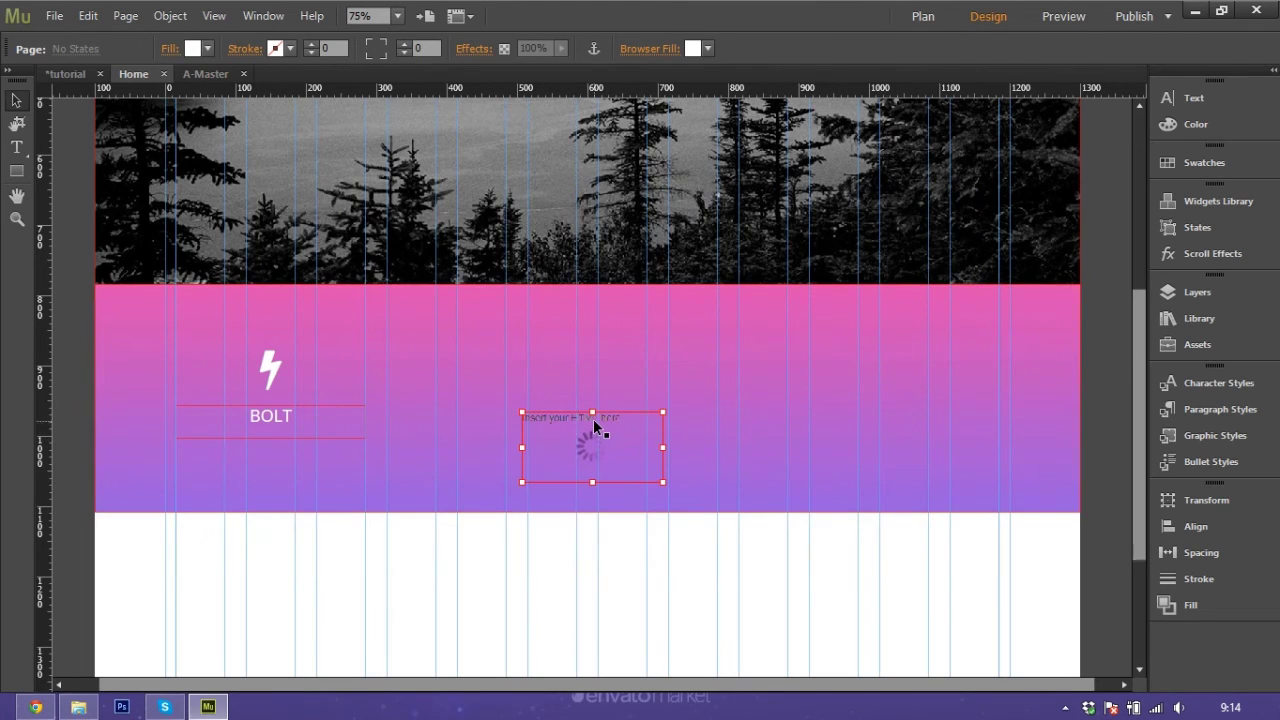
pyautogui.moveTo(593, 419); pyautogui.dragTo(668, 380)
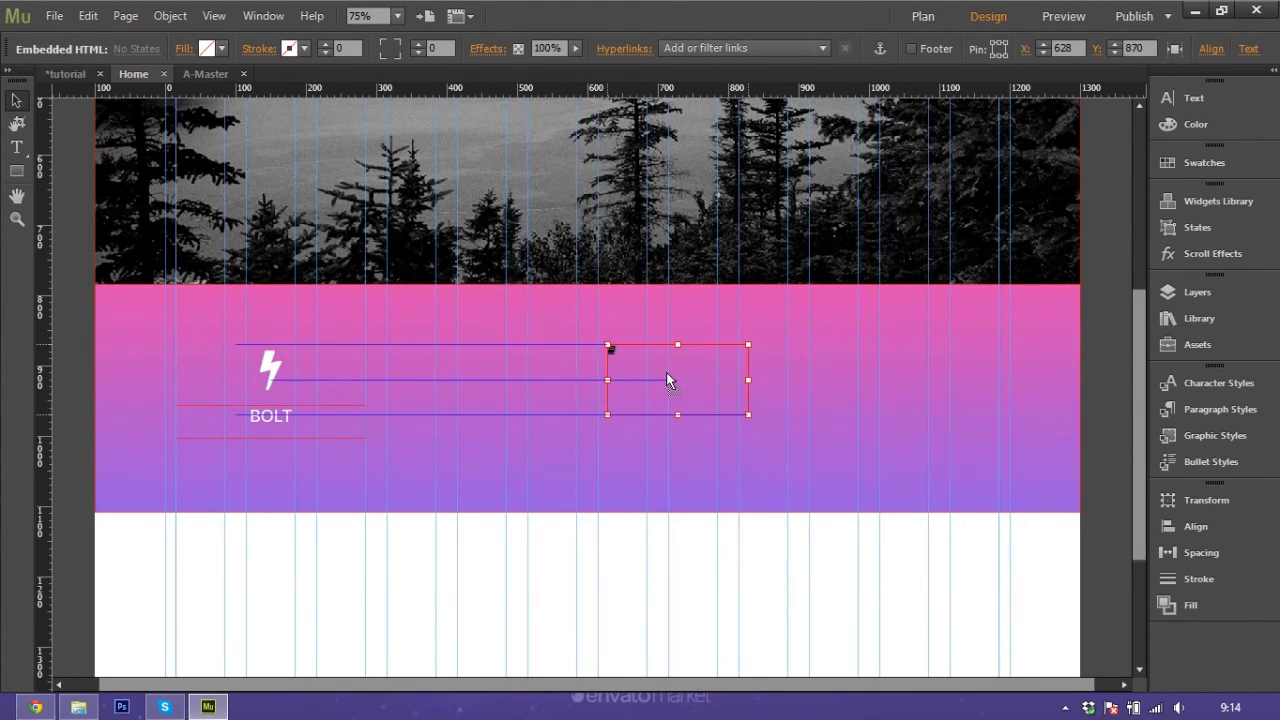
pyautogui.click(443, 523)
# - Duplicate the white bolt icon and place the copy beside it at X 400, Y 870
pyautogui.click(271, 373)
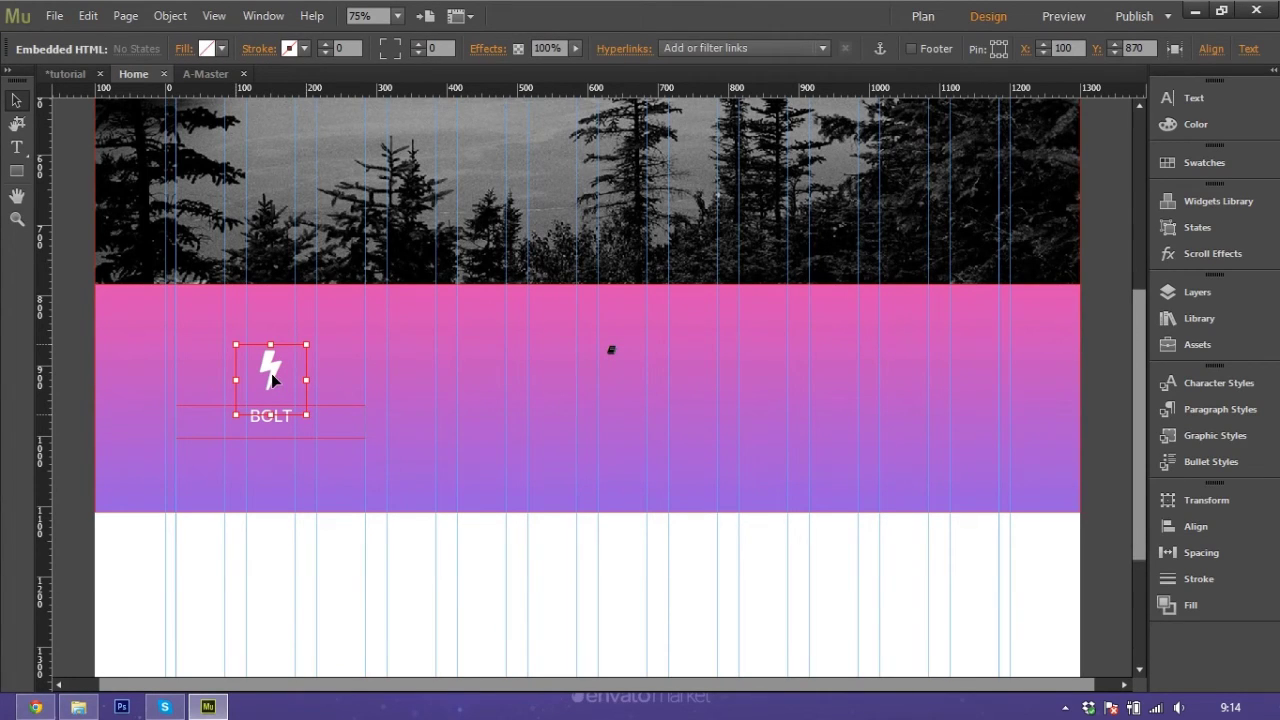
pyautogui.click(467, 352)
pyautogui.click(612, 383)
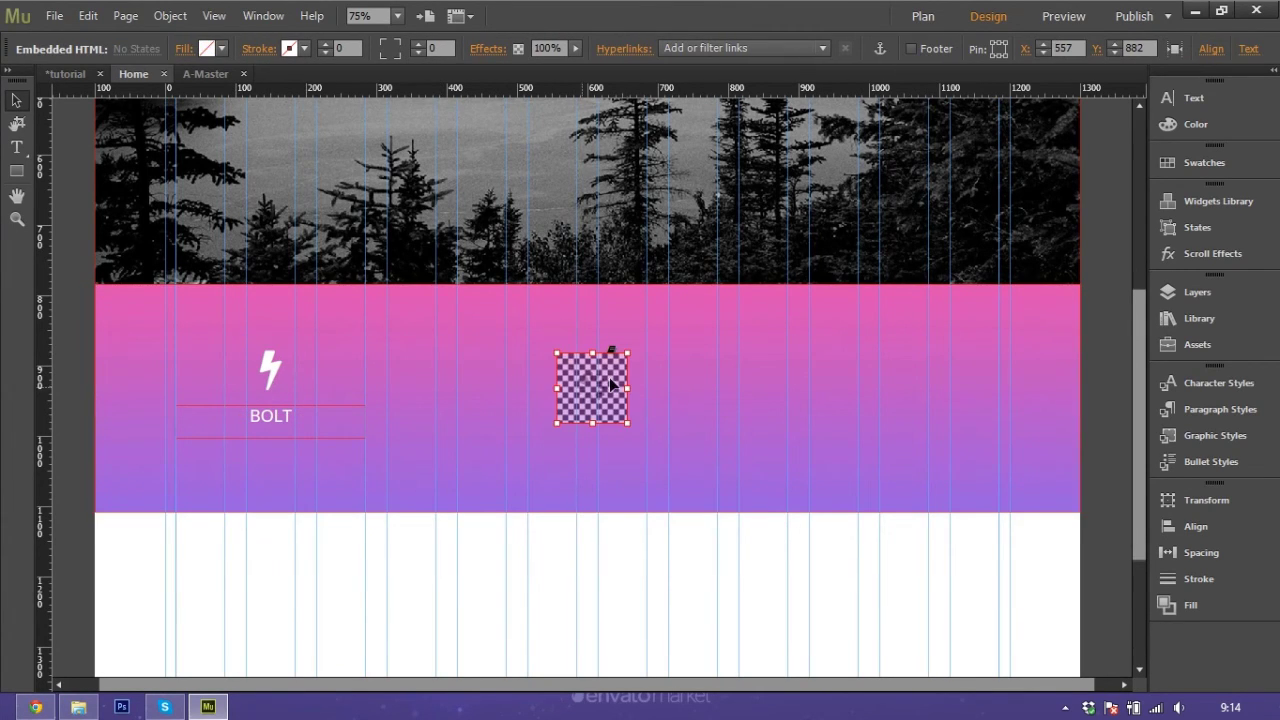
pyautogui.moveTo(595, 388); pyautogui.dragTo(481, 373)
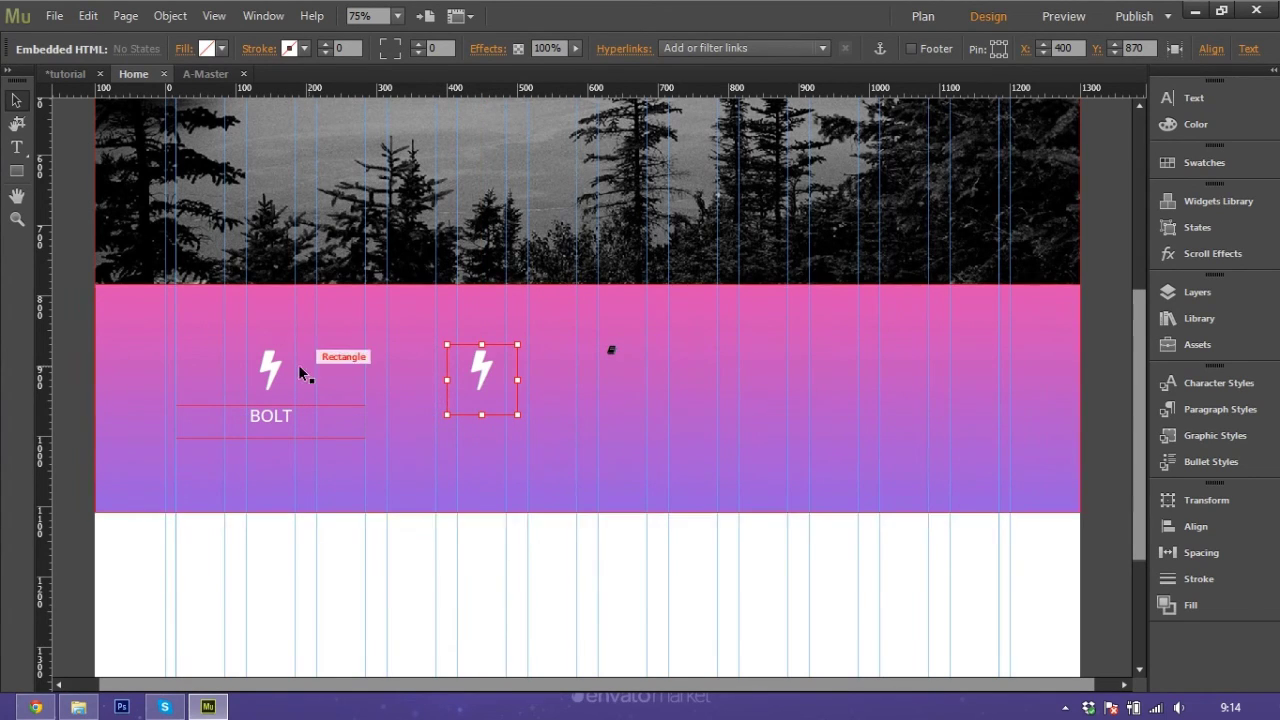
# - Replace the duplicated bolt icon's HTML with the fa-book code copied from the Font Awesome page in Chrome
pyautogui.rightClick(478, 373)
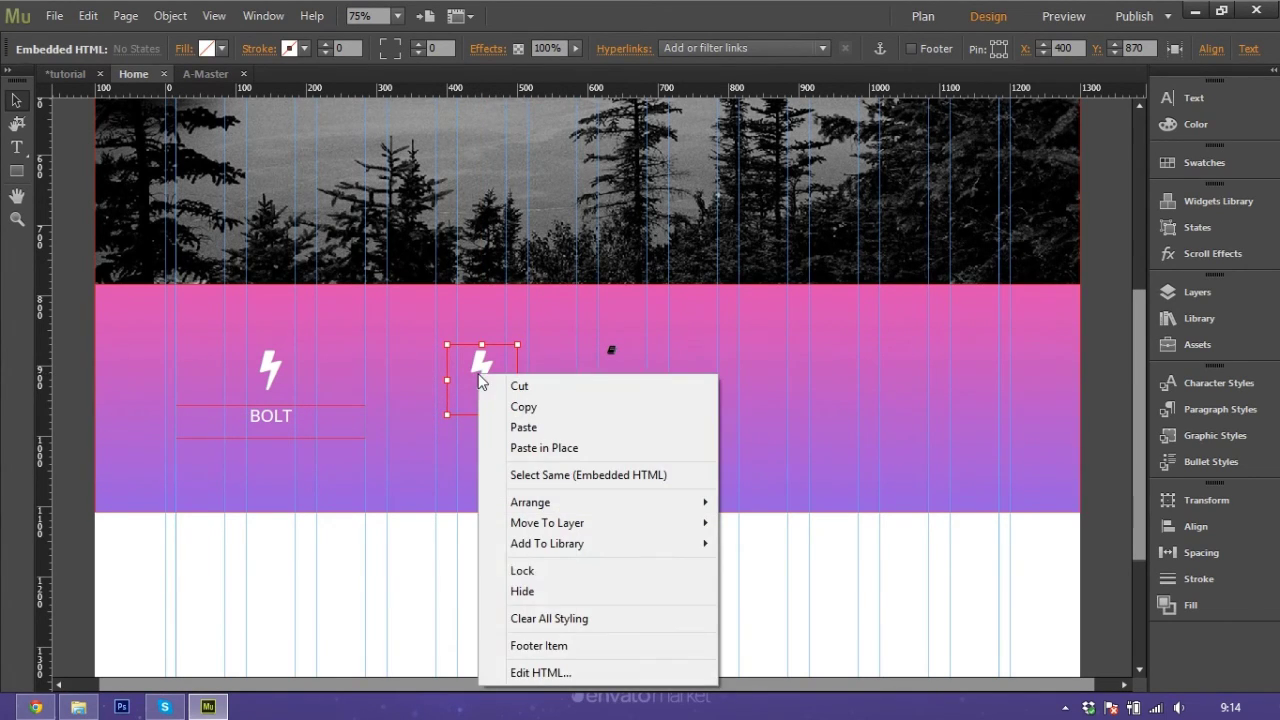
pyautogui.click(560, 673)
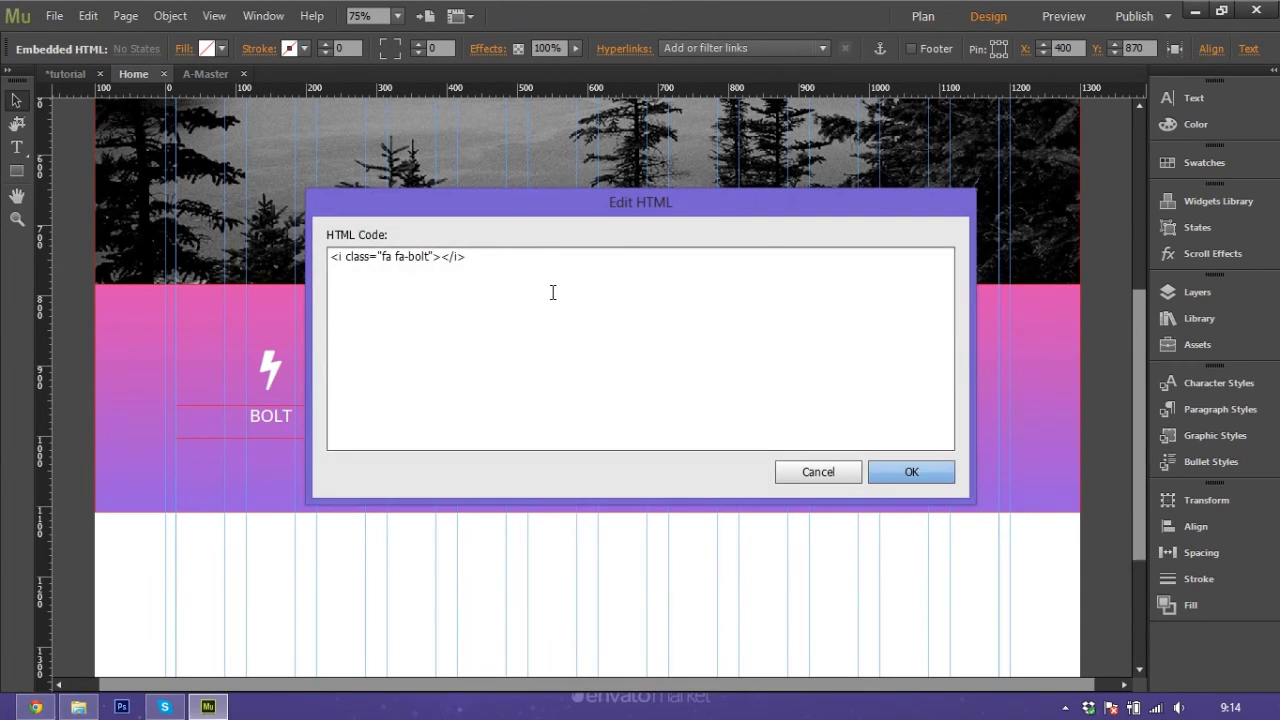
pyautogui.moveTo(481, 258); pyautogui.dragTo(325, 258)
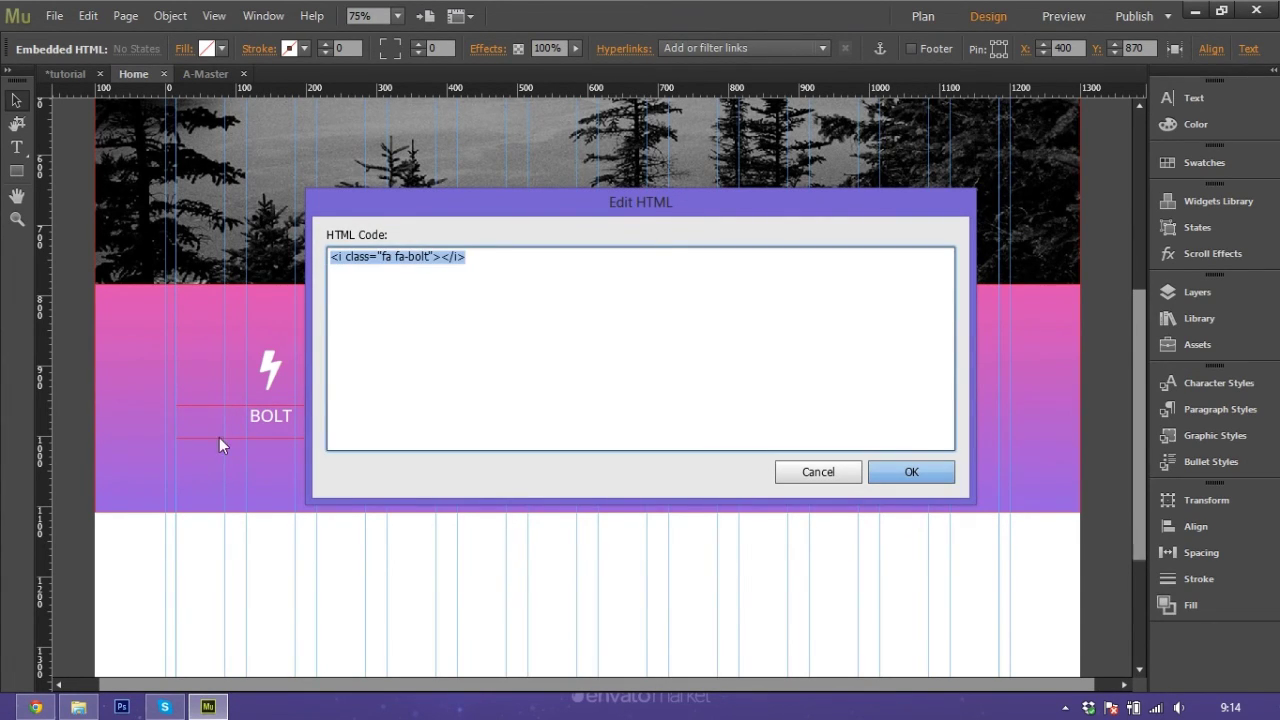
pyautogui.click(35, 707)
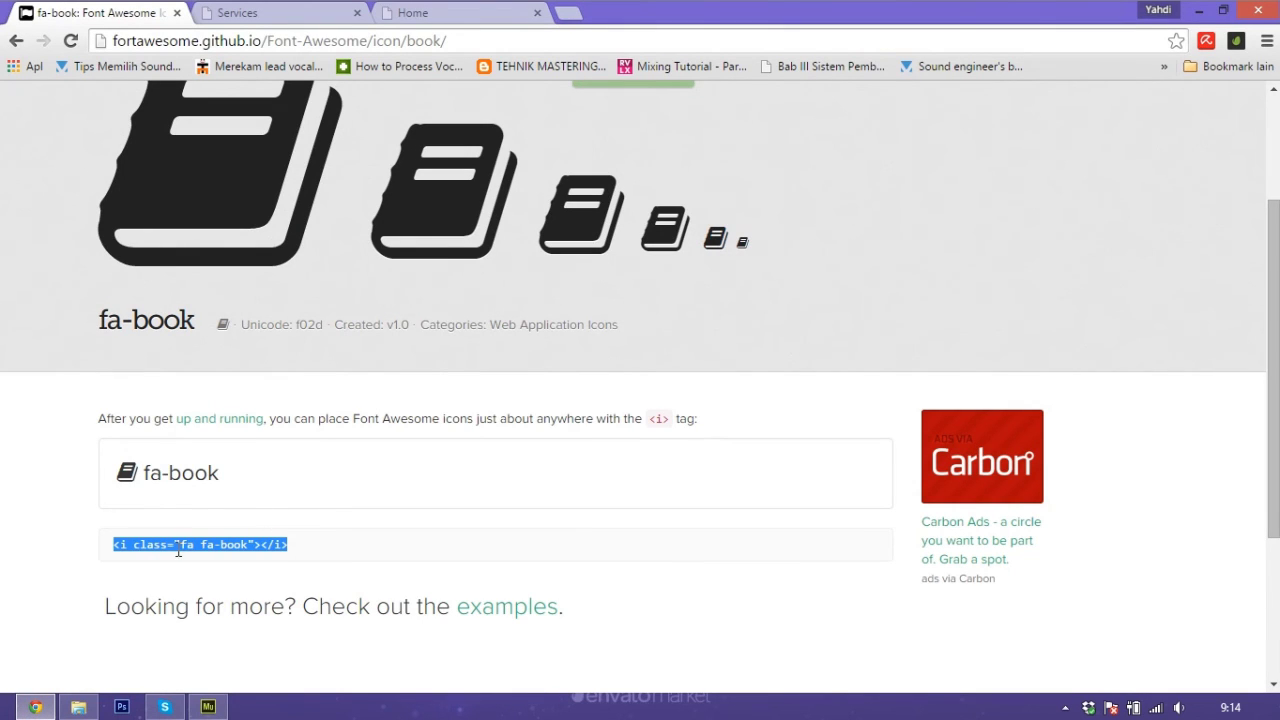
pyautogui.click(208, 707)
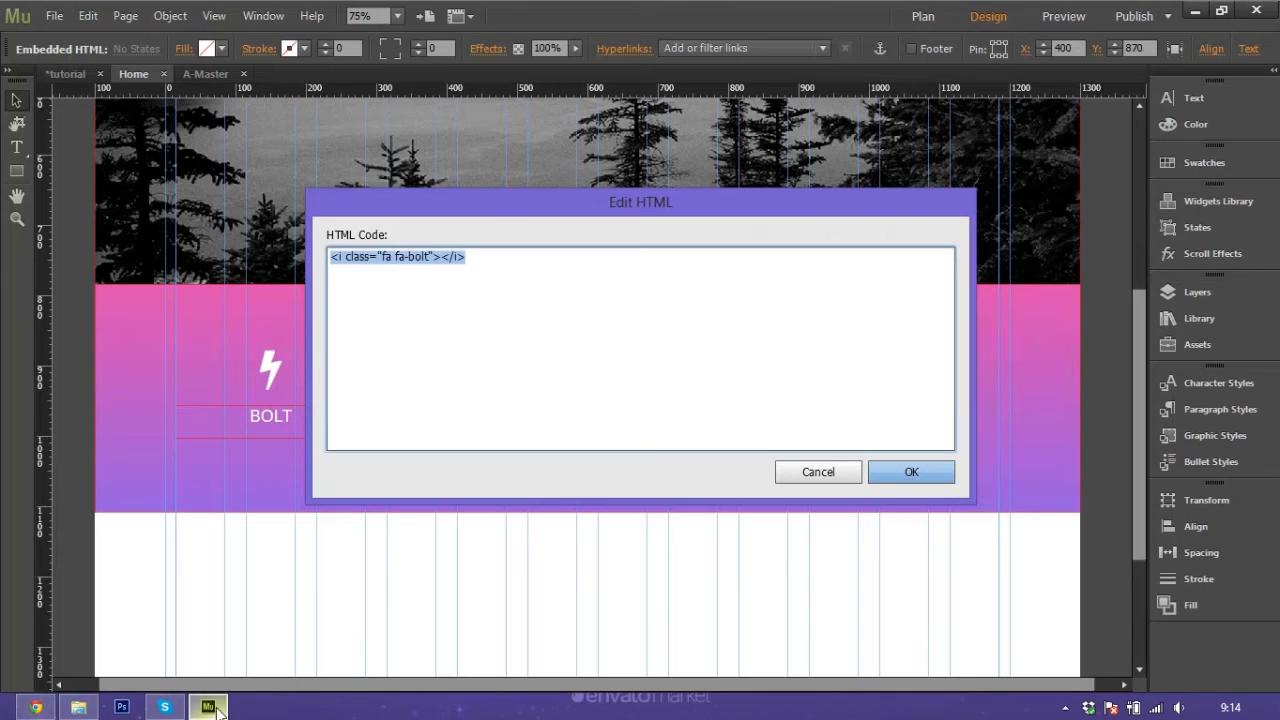
pyautogui.moveTo(471, 262); pyautogui.dragTo(325, 275)
pyautogui.hotkey('ctrl', 'v')
pyautogui.click(913, 474)
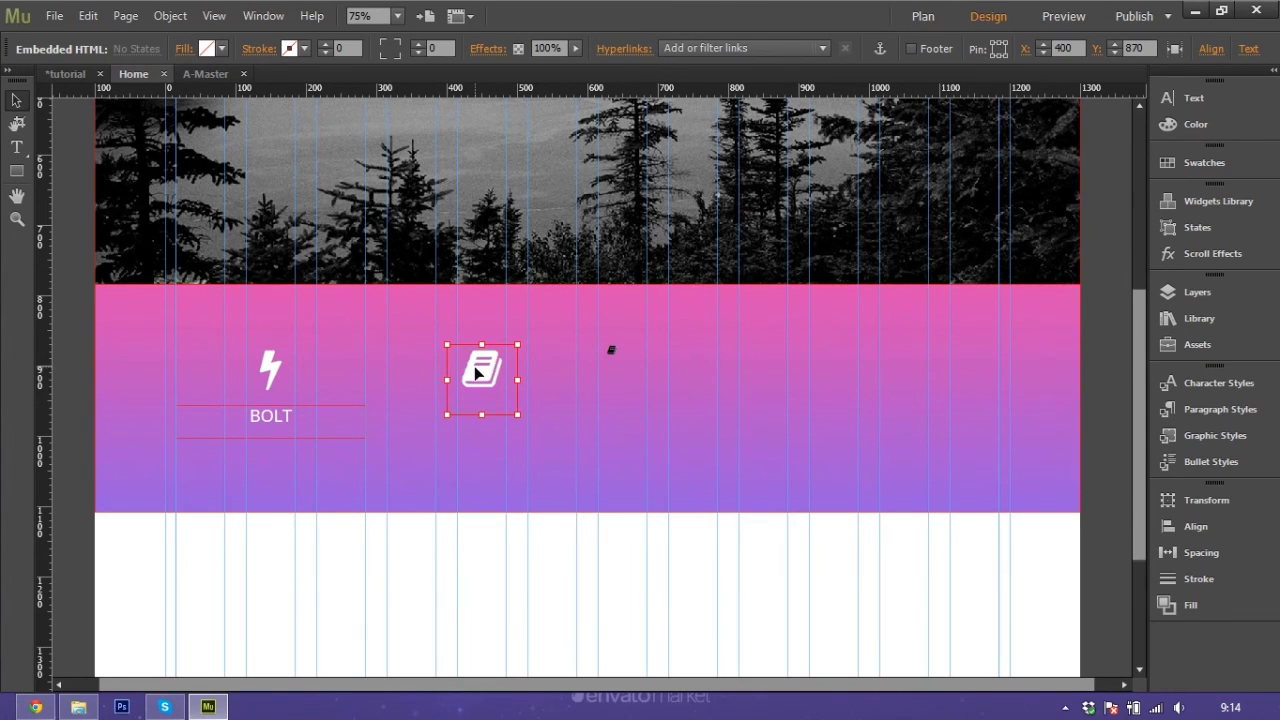
# - Delete the small black book icon's HTML object at X 628, Y 870
pyautogui.click(575, 460)
pyautogui.click(614, 366)
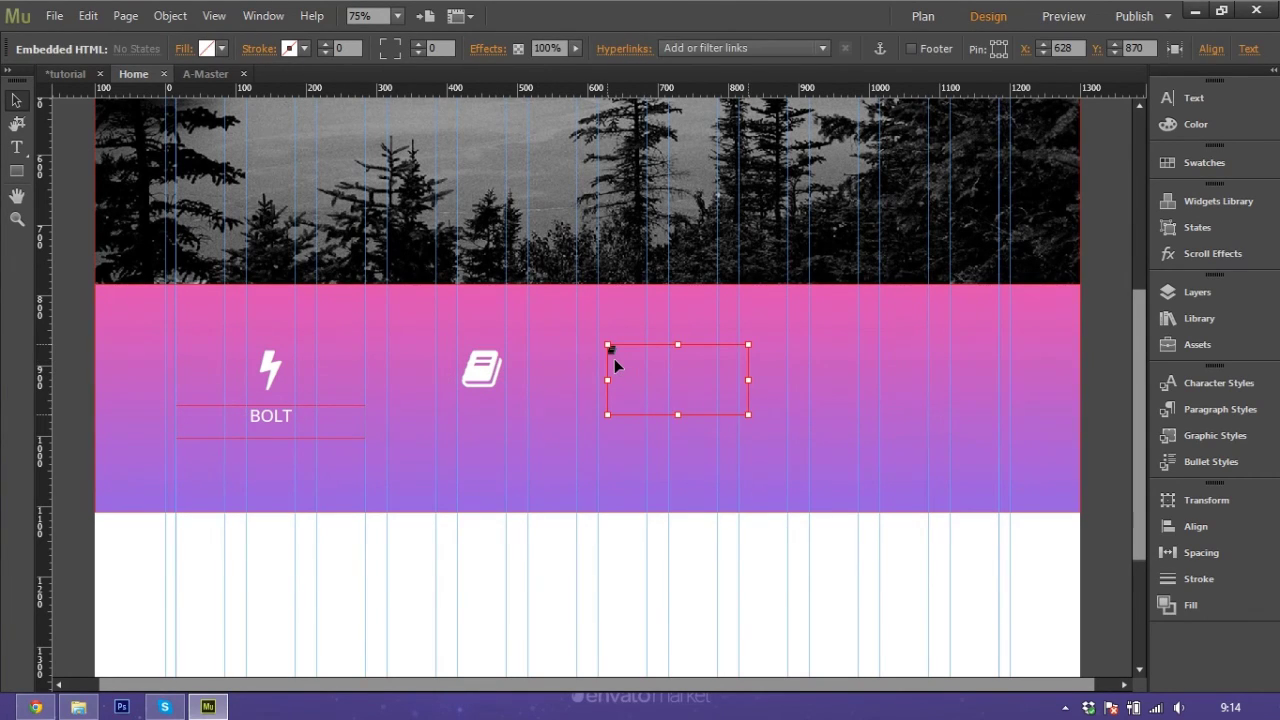
# - Duplicate the BOLT text frame and centre the copy below the white book icon, level with the original
pyautogui.click(300, 433)
pyautogui.hotkey('ctrl', 'c')
pyautogui.hotkey('ctrl', 'v')
pyautogui.moveTo(533, 414); pyautogui.dragTo(492, 422)
# - Change the duplicated label's text to BOOK and deselect the frame
pyautogui.doubleClick(503, 418)
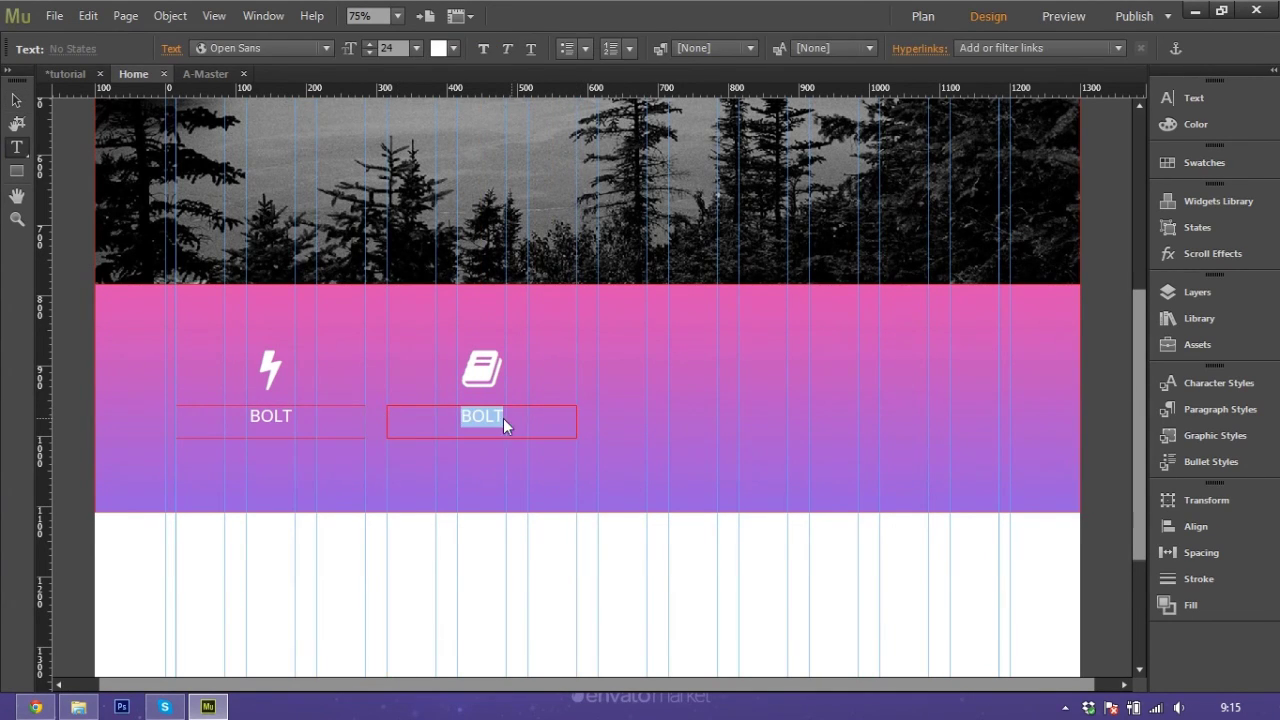
pyautogui.write('BOOK')
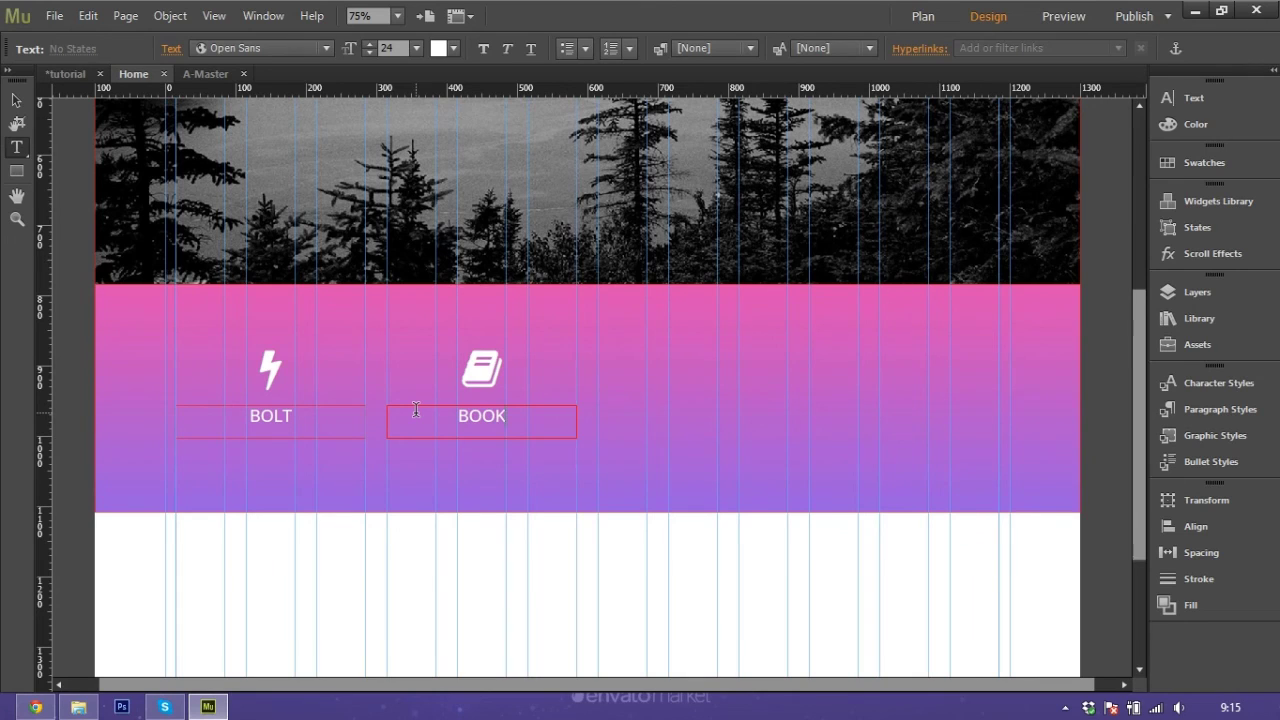
pyautogui.click(16, 100)
pyautogui.click(514, 582)
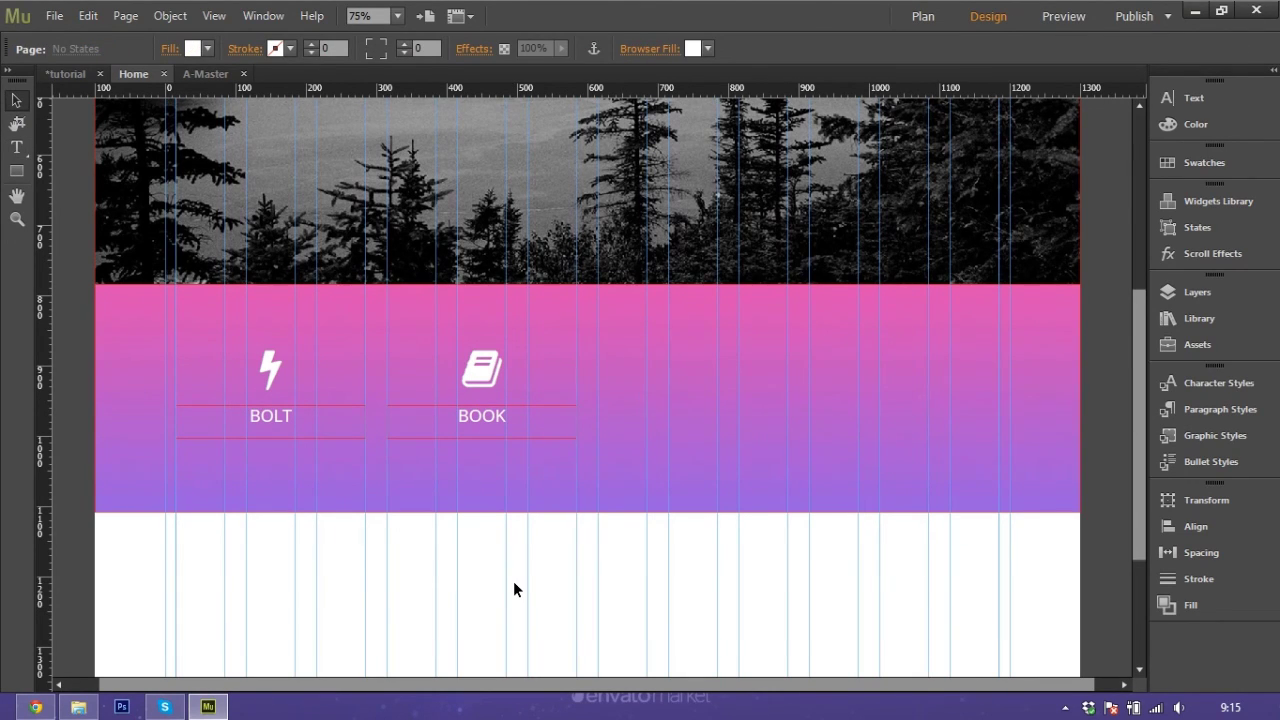
# - Preview the Home page in the browser and check the bolt and book icons with their labels in the gradient section
pyautogui.click(54, 16)
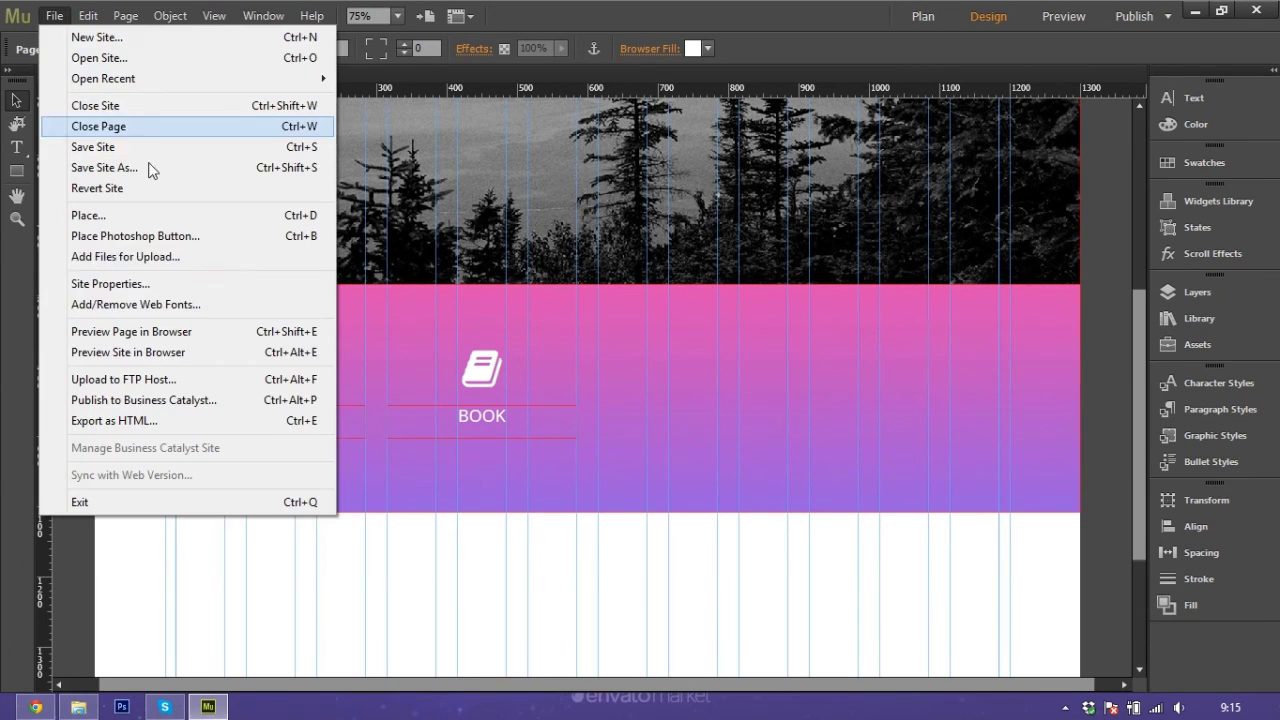
pyautogui.click(195, 330)
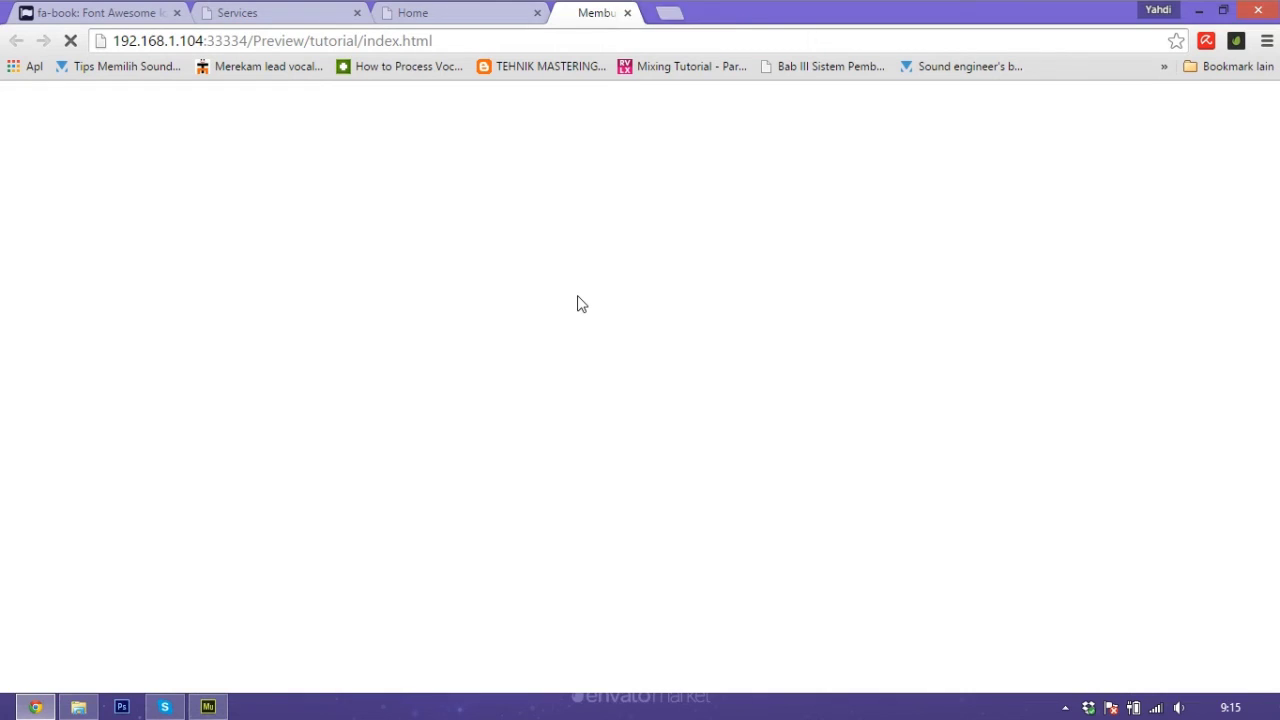
pyautogui.scroll(-4, 680, 285)
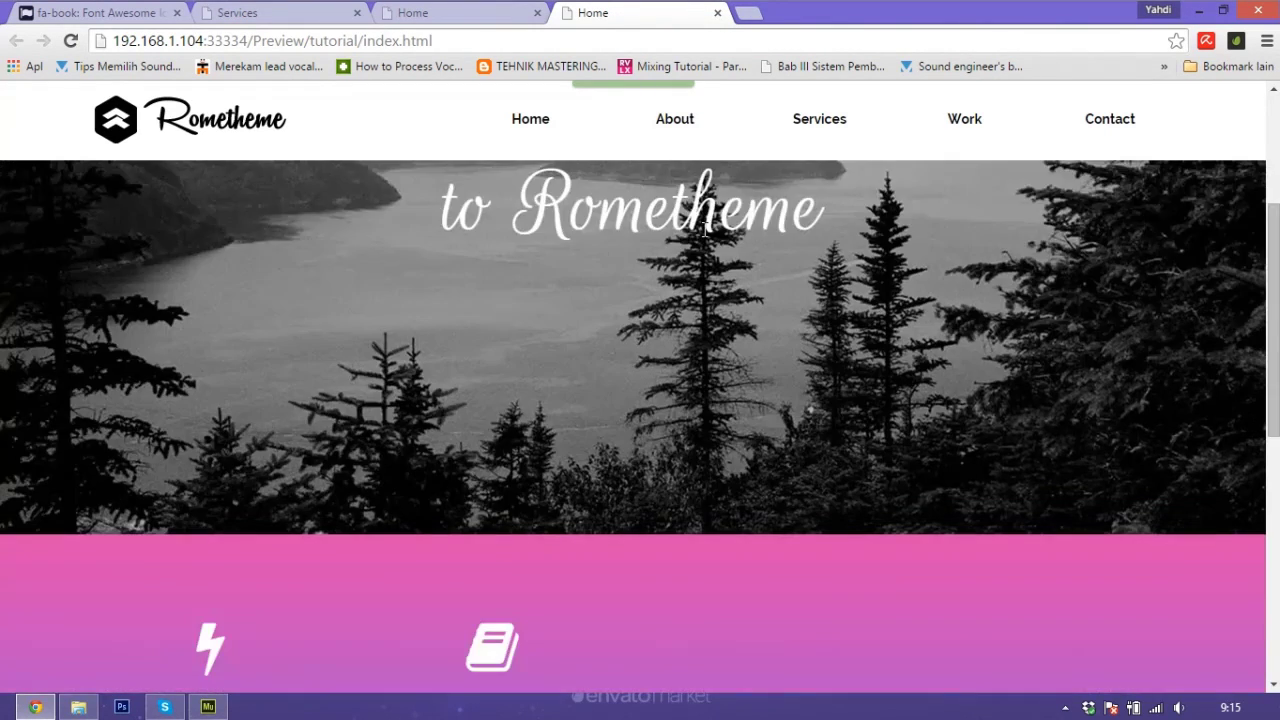
pyautogui.scroll(-2, 728, 310)
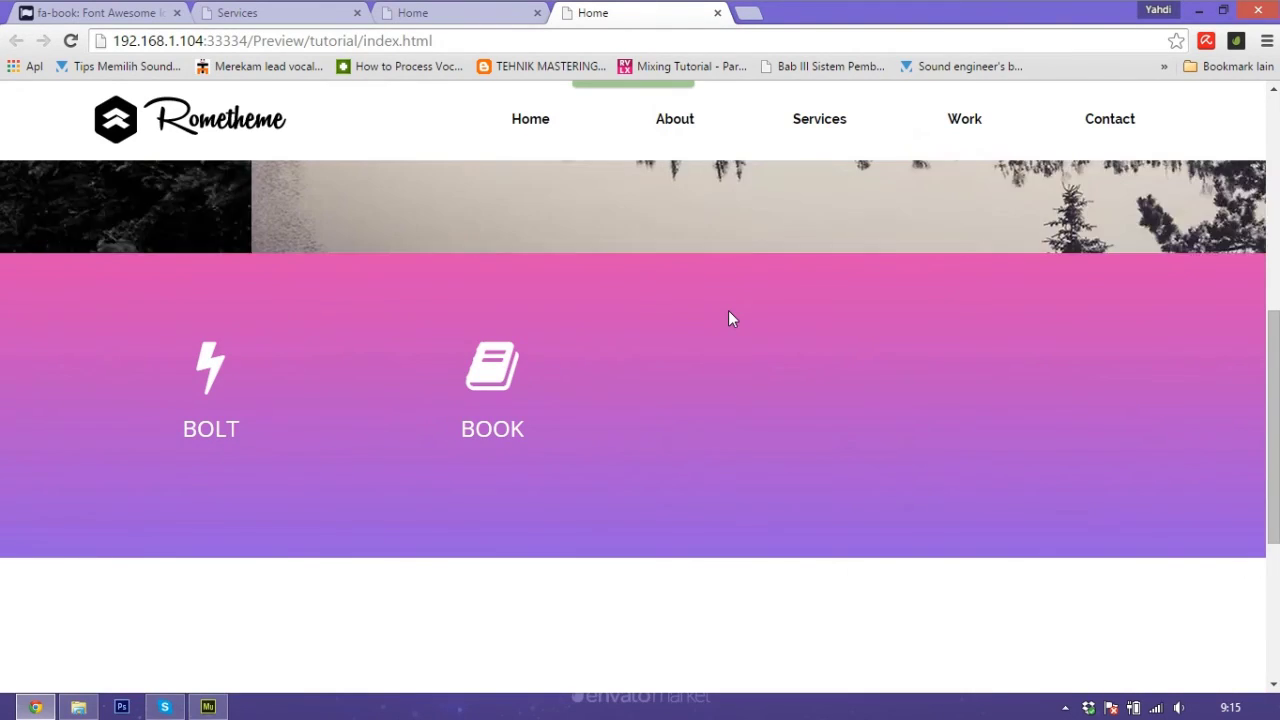